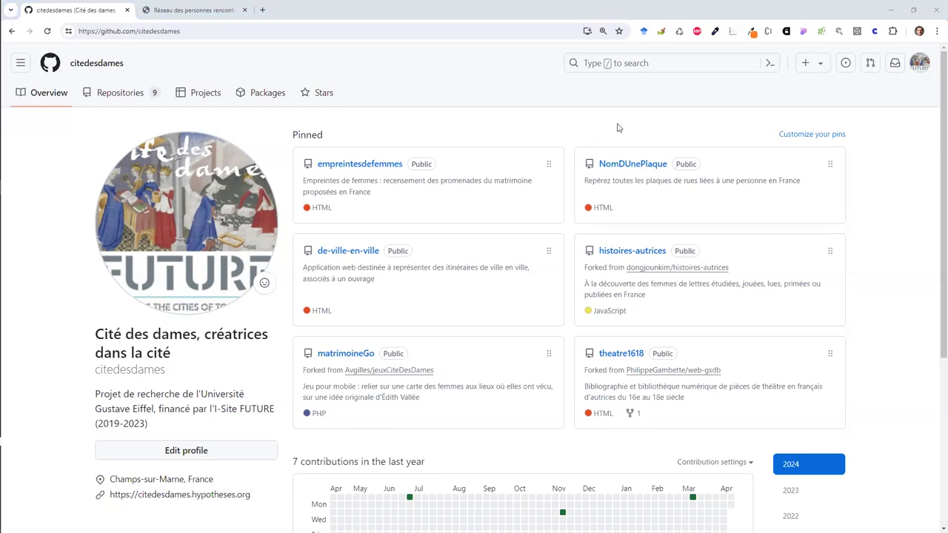
Step: Start a new repository under the citedesdames account and name it reseau-mdv
left_click(806, 64)
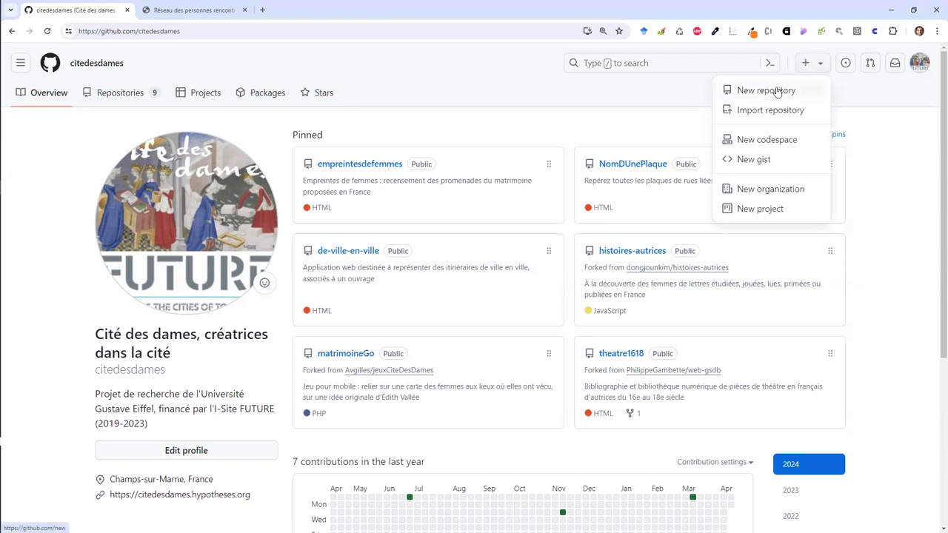
left_click(766, 91)
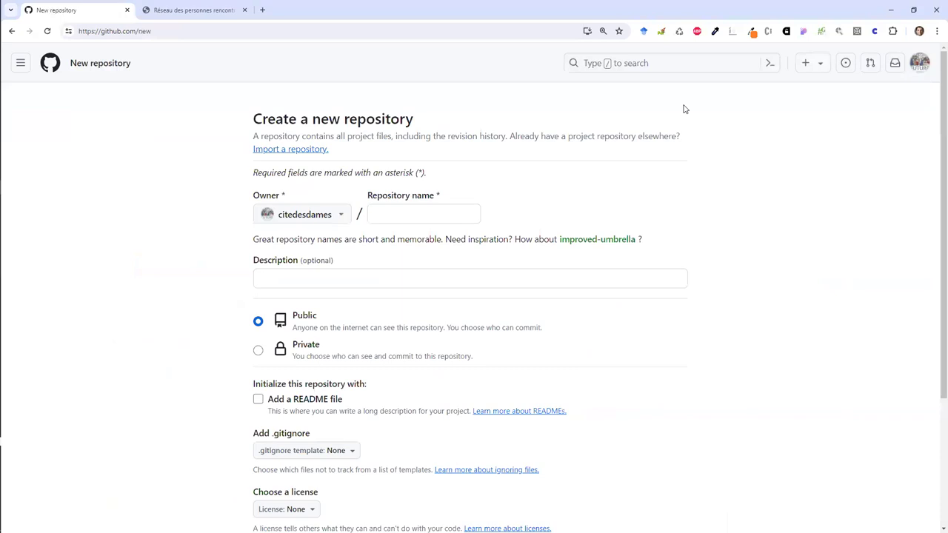
left_click(379, 213)
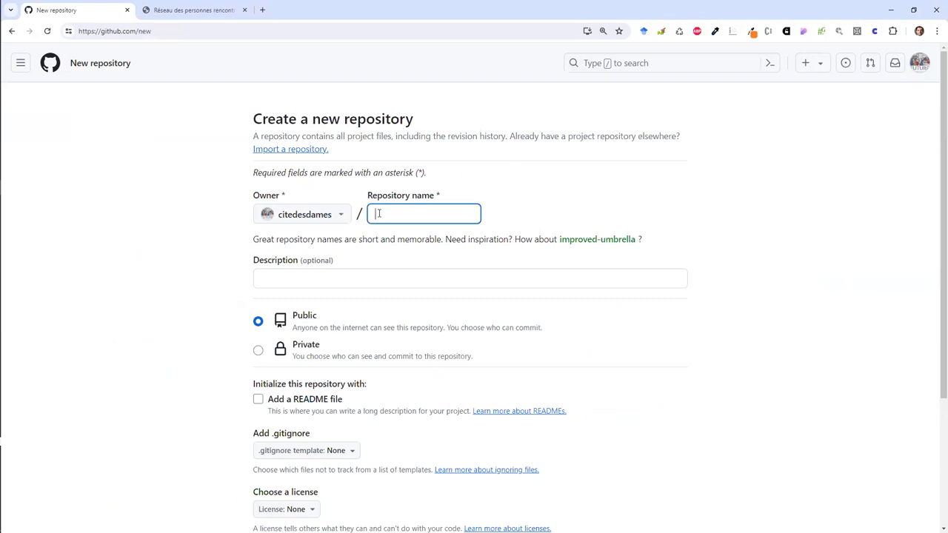
left_click(191, 10)
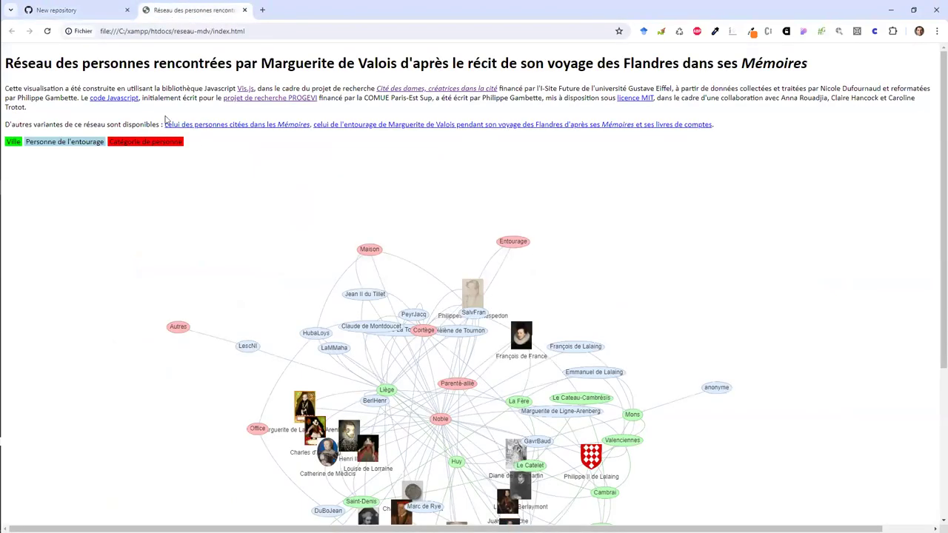
left_click(102, 10)
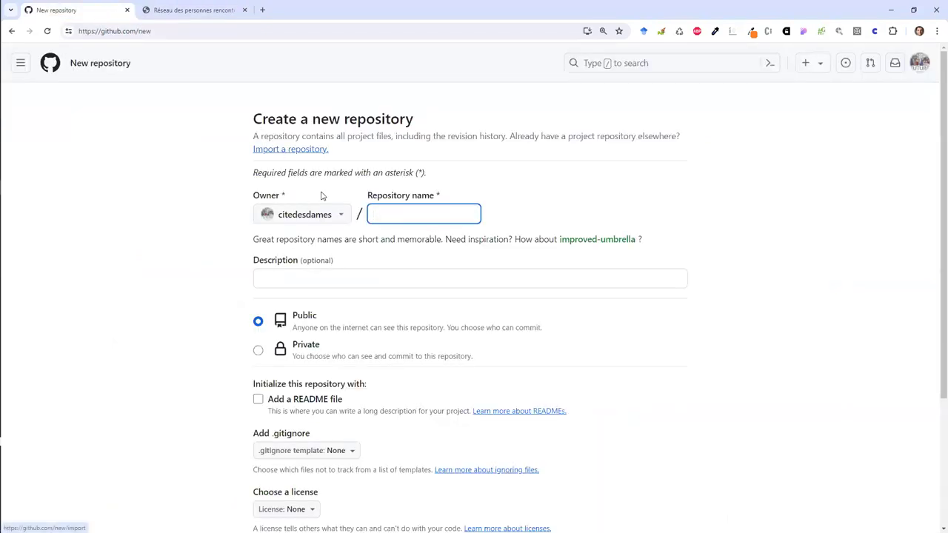
type("reseau")
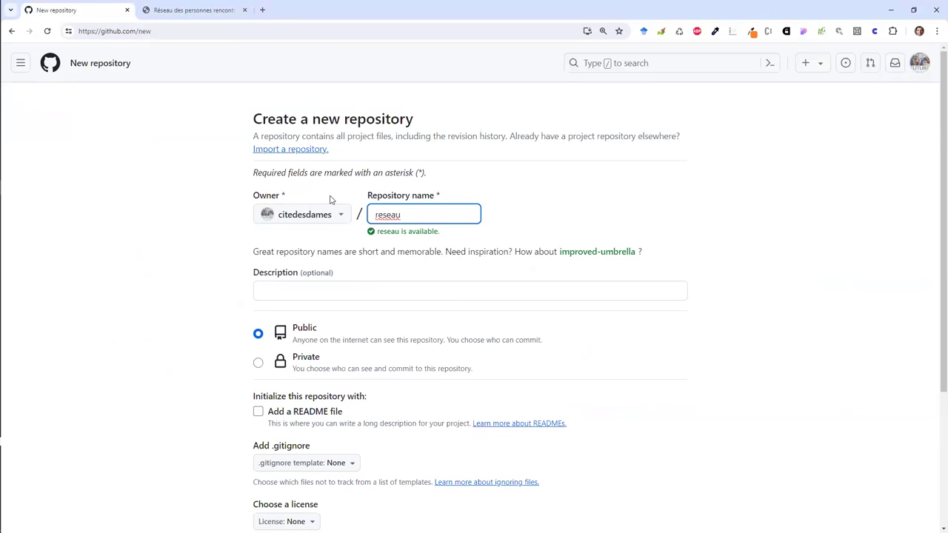
type("-mdv")
Step: Describe the new repository as "Réseau de Marguerite de Valois pendant son voyage des Flandres"
scroll(360, 205, "down", 2)
scroll(360, 205, "down", 1)
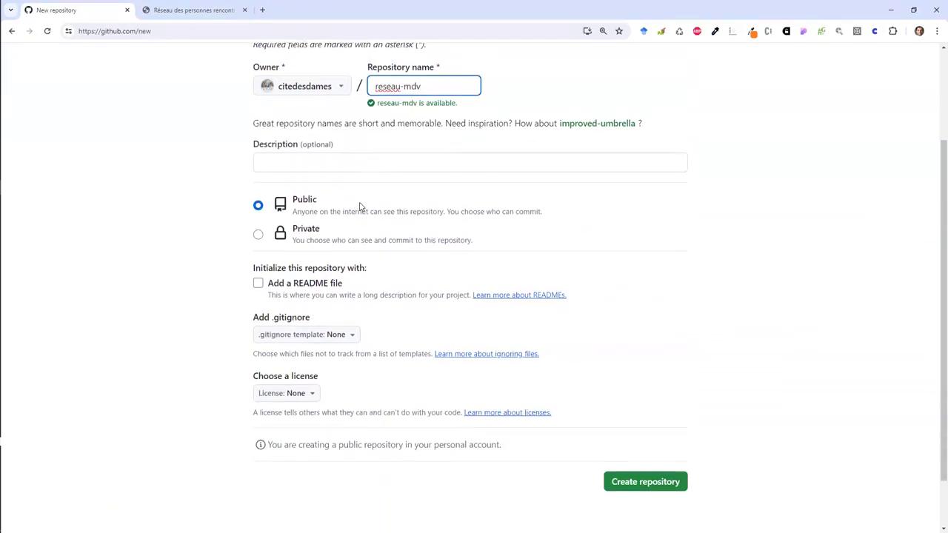
left_click(350, 167)
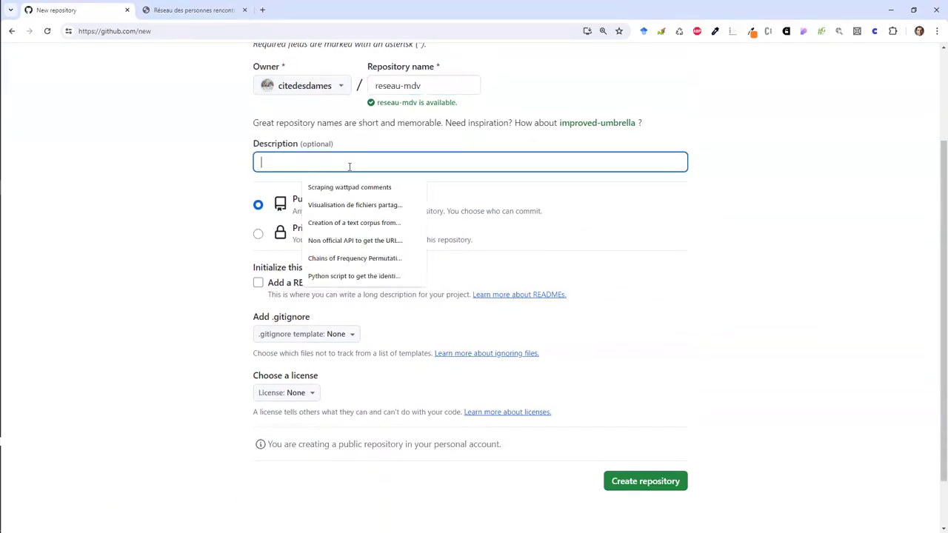
type("R")
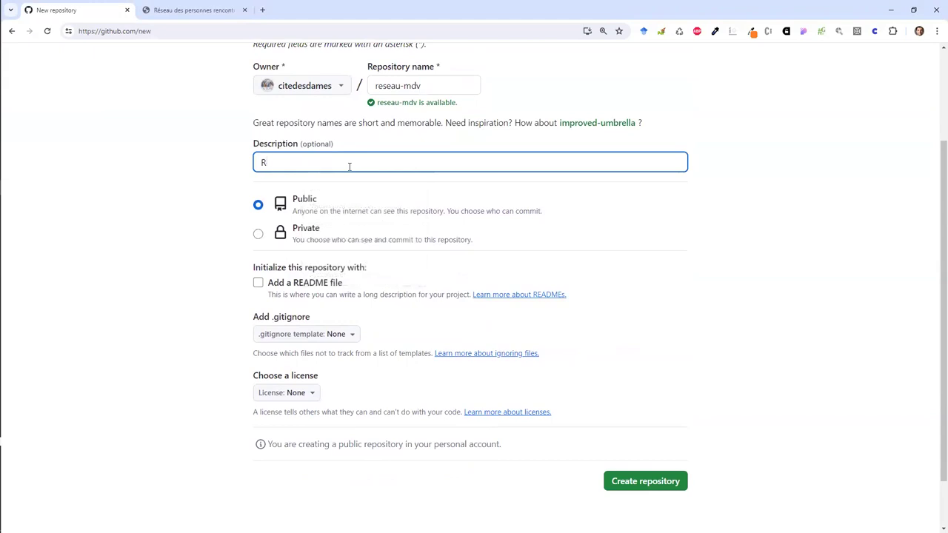
type("éseau de Marguerite de Valois pendant son voyage des Flandres")
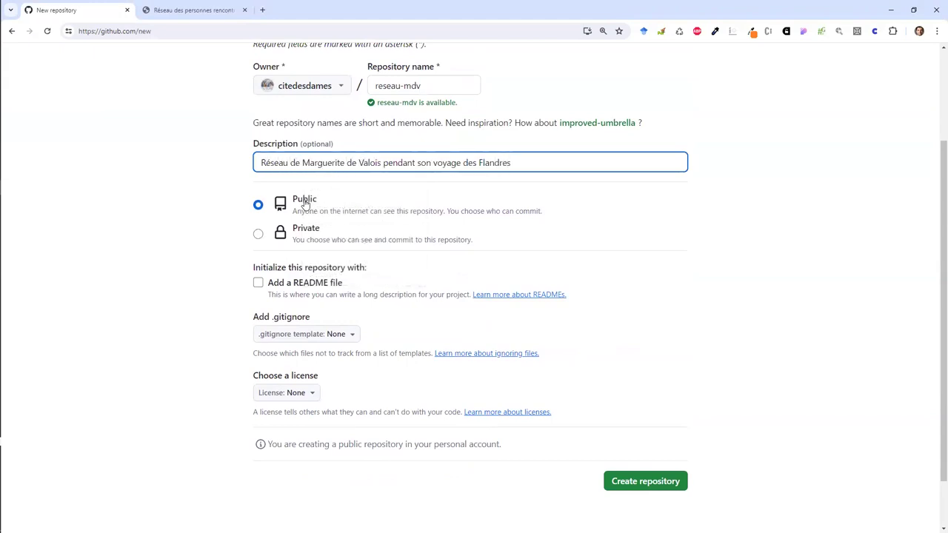
Step: Include a README file and the GNU General Public License v3.0, and create the public repository
scroll(306, 202, "down", 1)
scroll(306, 200, "down", 3)
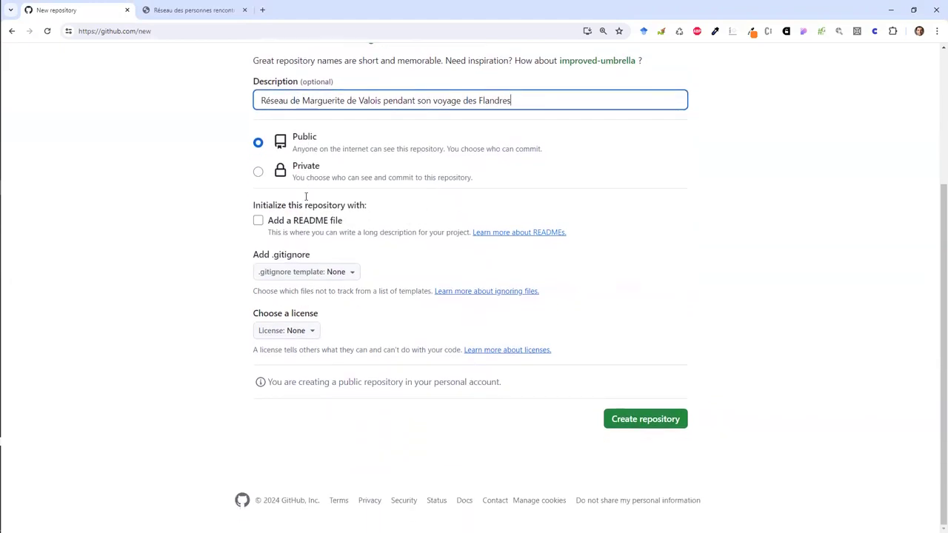
left_click(258, 221)
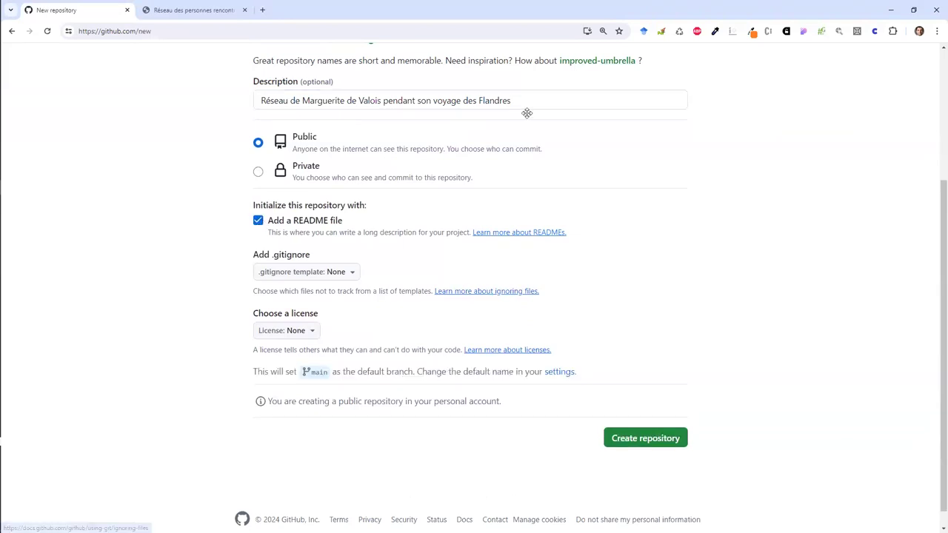
left_click(315, 329)
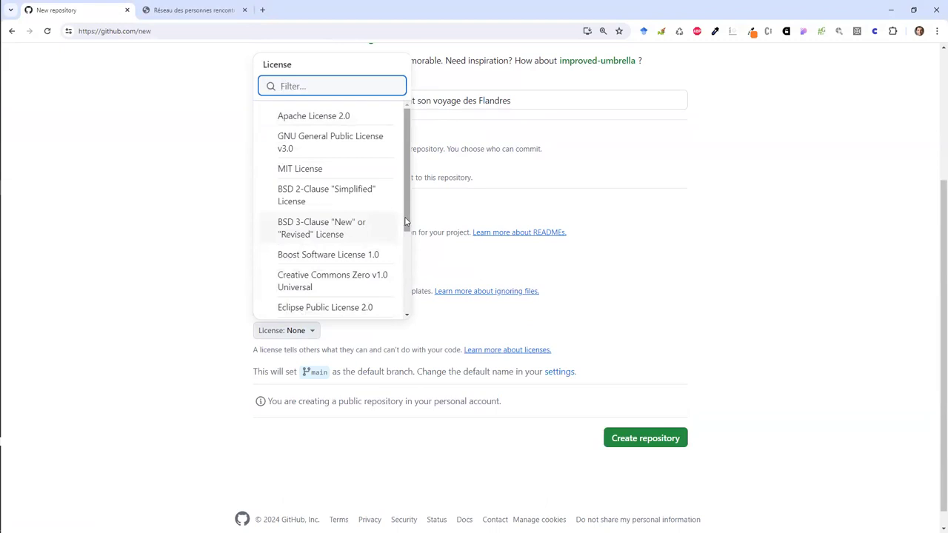
left_click(364, 154)
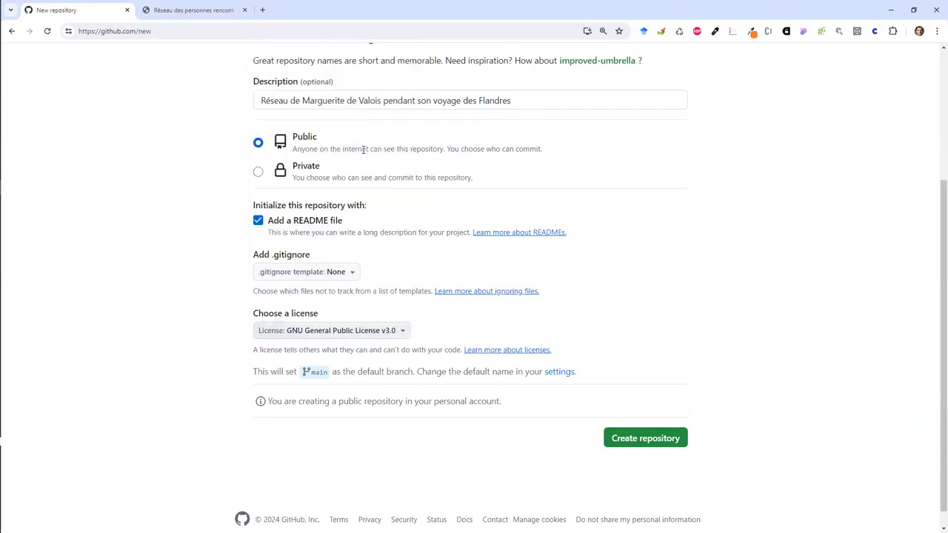
left_click(641, 436)
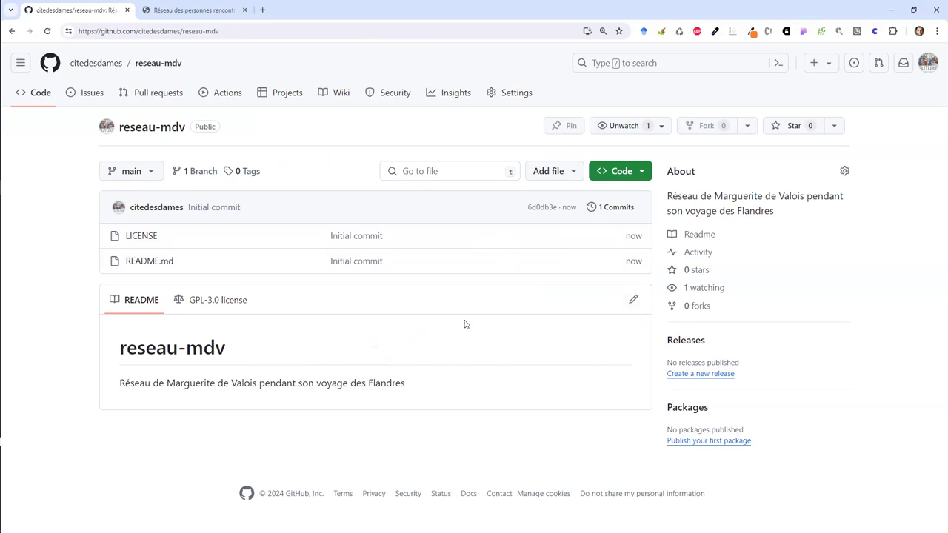
Step: Upload all eight website files from the local reseau-mdv folder in File Explorer to the GitHub repository
key("alt+Tab")
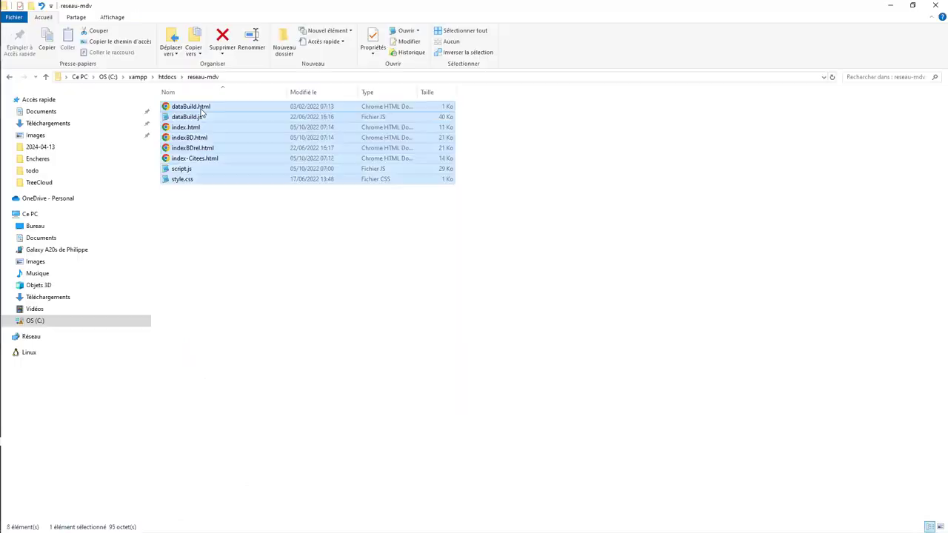
key("alt+Tab")
left_click_drag(201, 113, 403, 390)
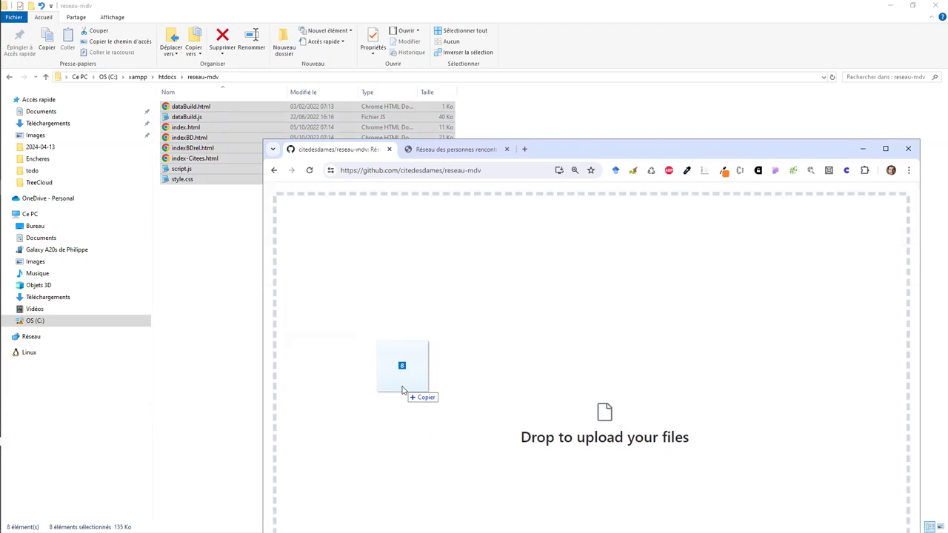
left_click_drag(402, 391, 403, 390)
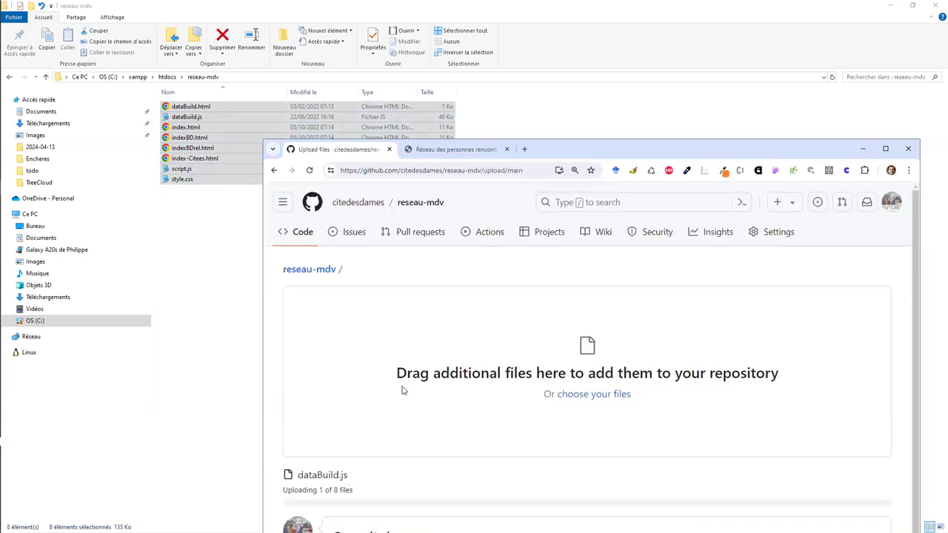
double_click(680, 148)
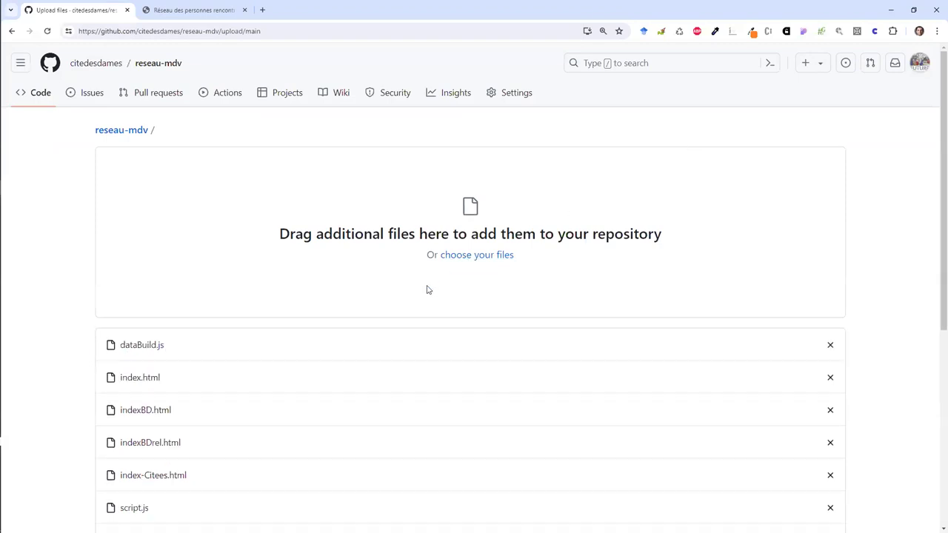
Step: Open gitmoji.dev alongside the upload page and copy the :tada: code for beginning a project
scroll(417, 301, "down", 3)
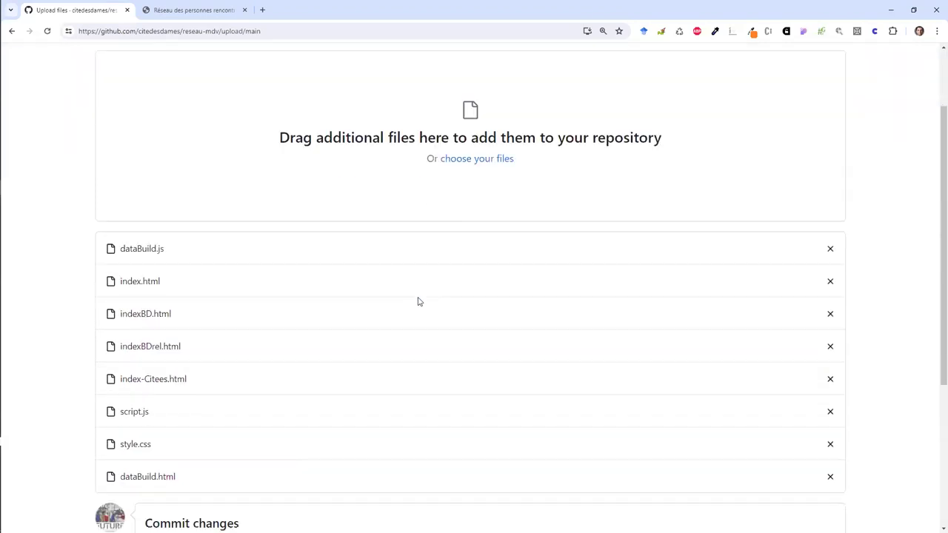
scroll(418, 302, "down", 2)
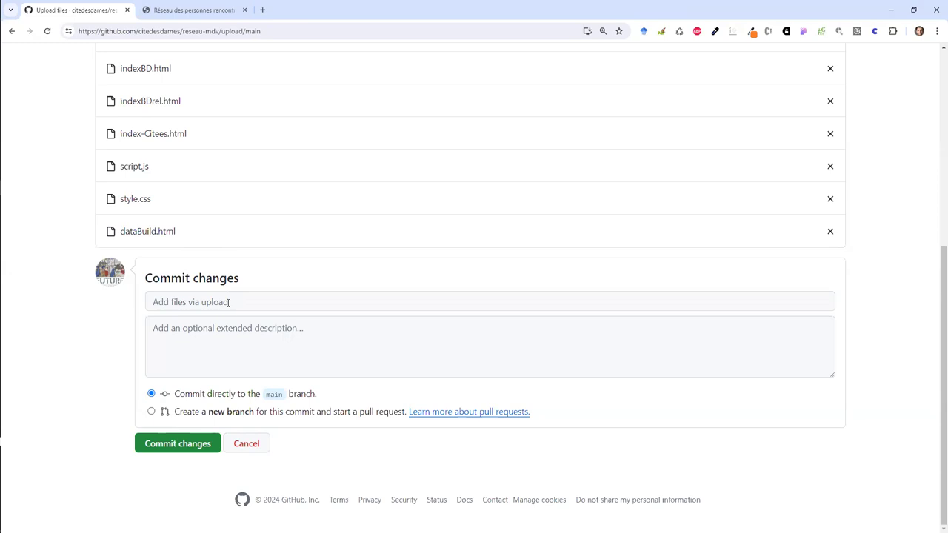
left_click(228, 302)
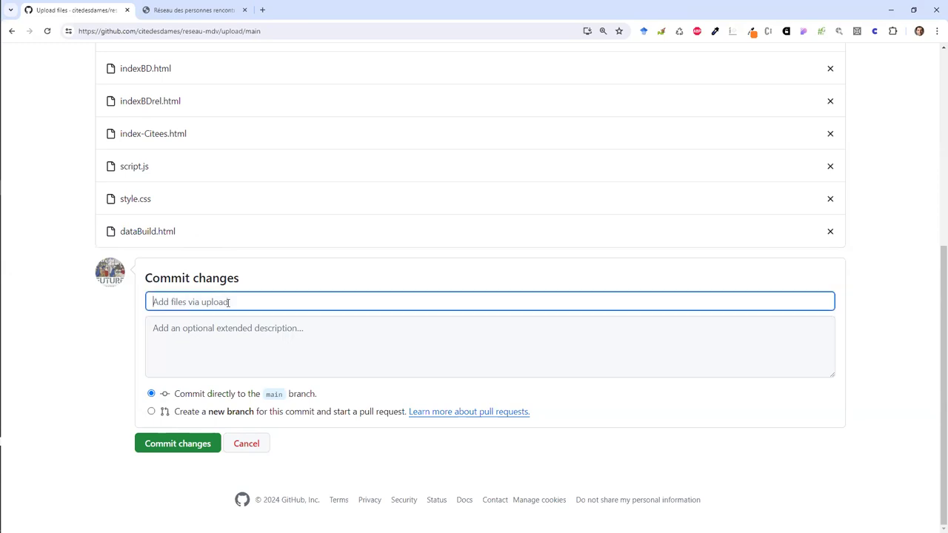
left_click(263, 9)
type("gitmoji.dev")
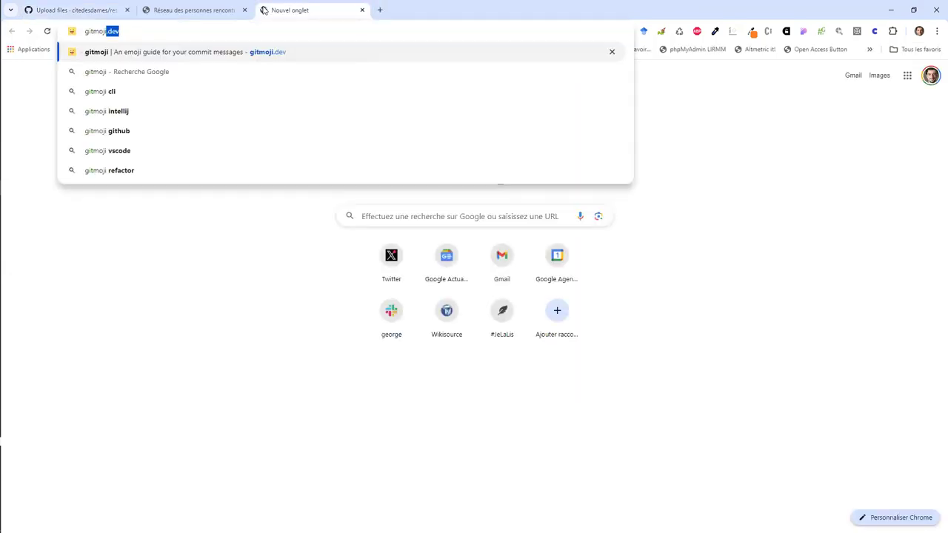
key("Return")
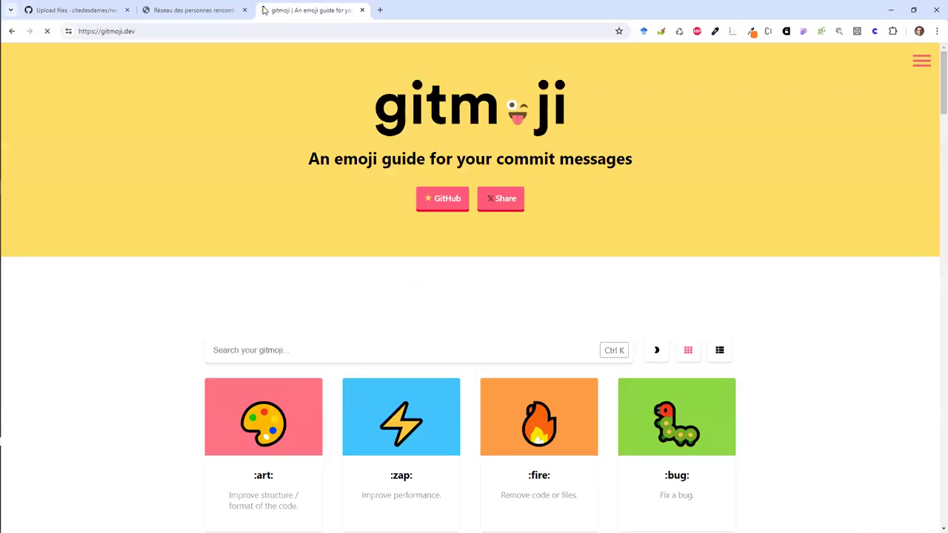
scroll(290, 249, "down", 4)
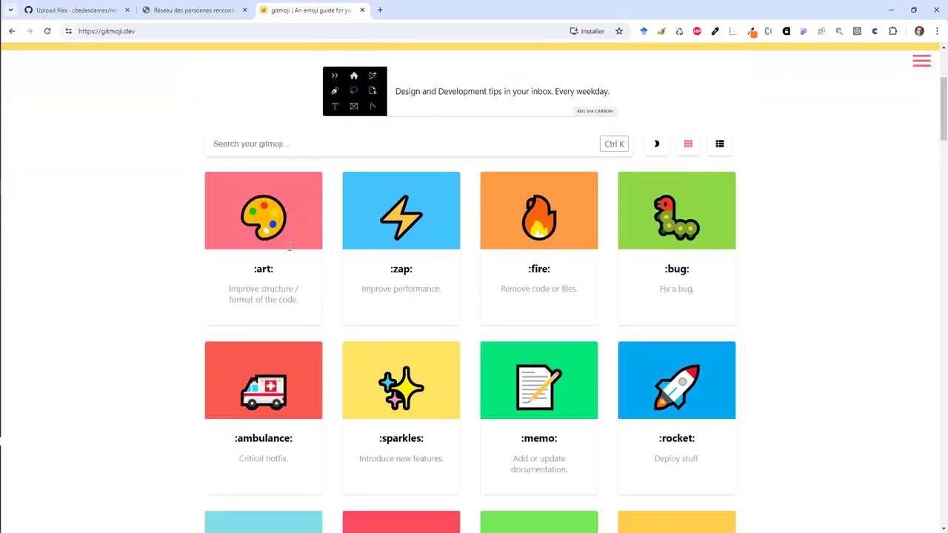
scroll(289, 249, "down", 2)
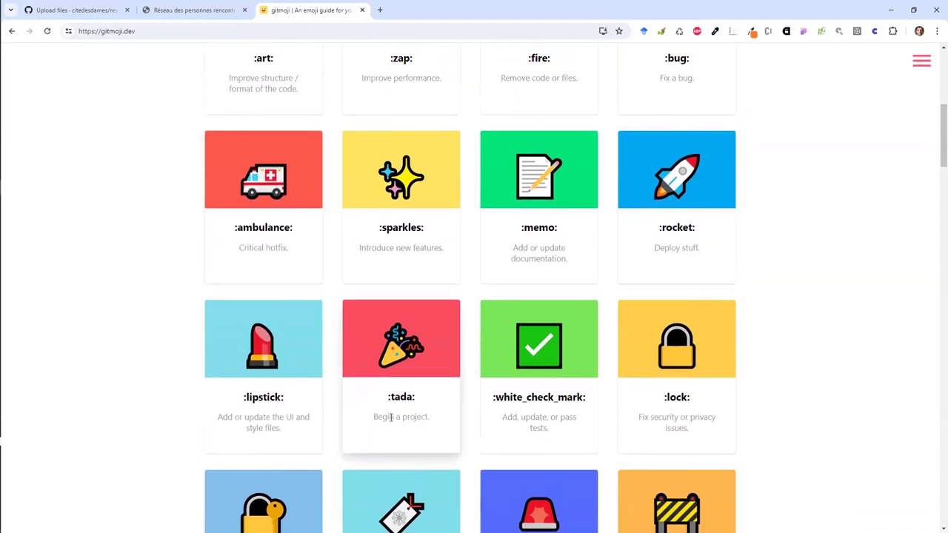
left_click_drag(396, 396, 427, 407)
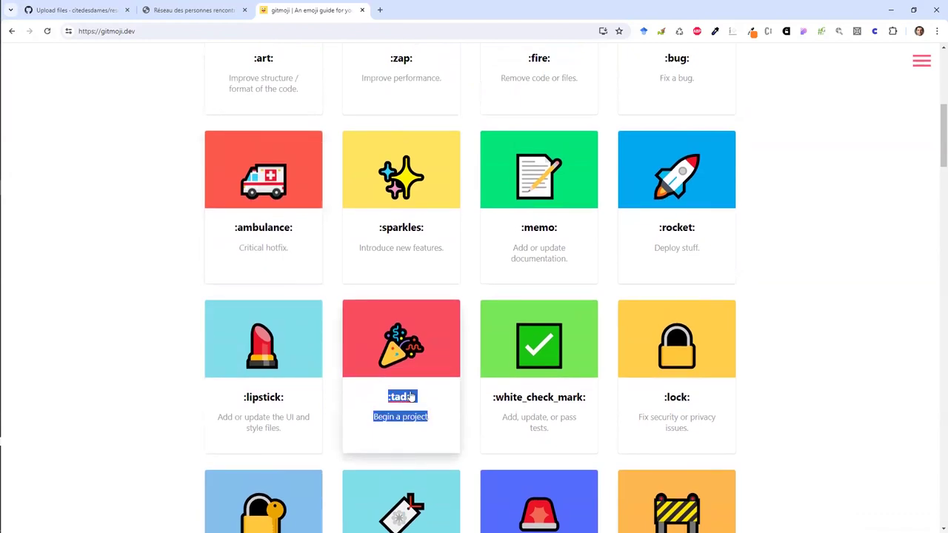
left_click(413, 398)
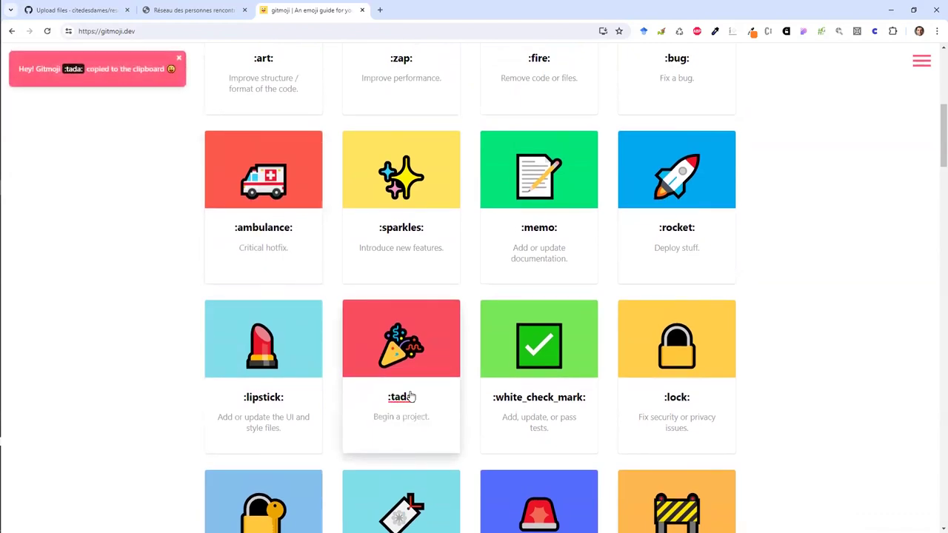
Step: Return to the GitHub upload and commit the files to main with the message ":tada: (site web) première version"
left_click(95, 10)
key("ctrl+v")
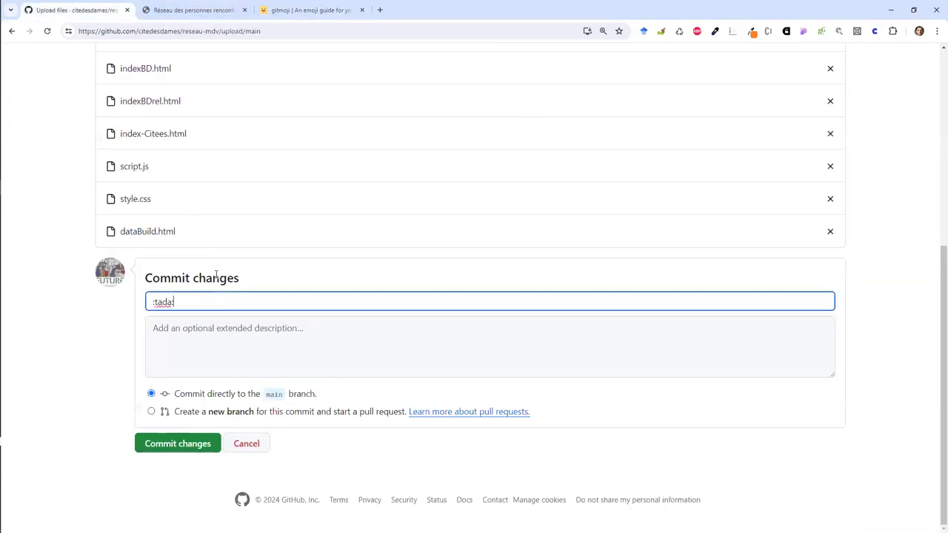
type("(wb")
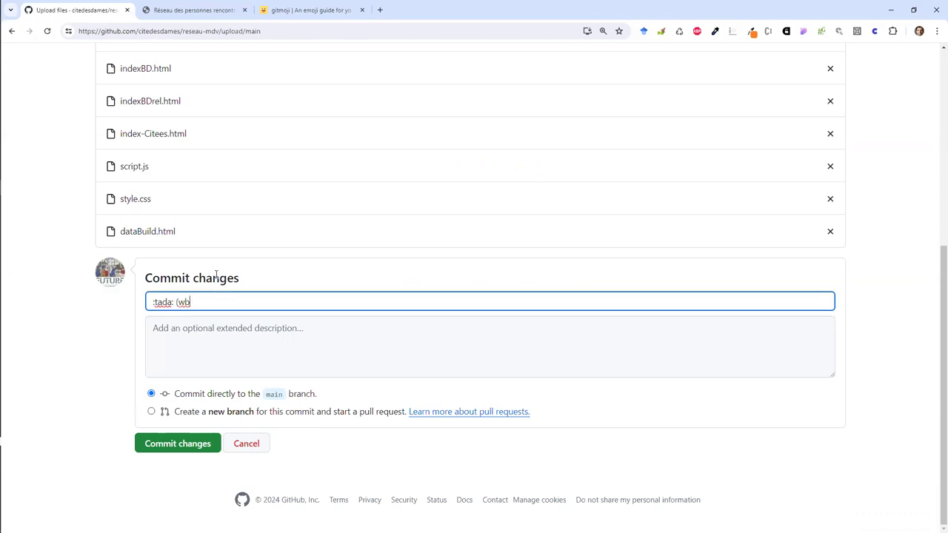
key("BackSpace")
key("BackSpace")
type("site web) première ver")
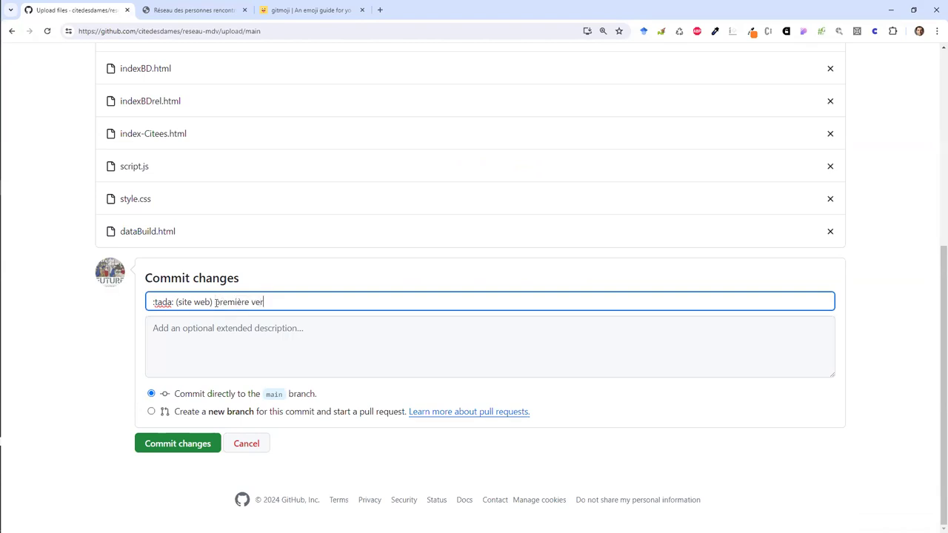
type("sion")
left_click(177, 443)
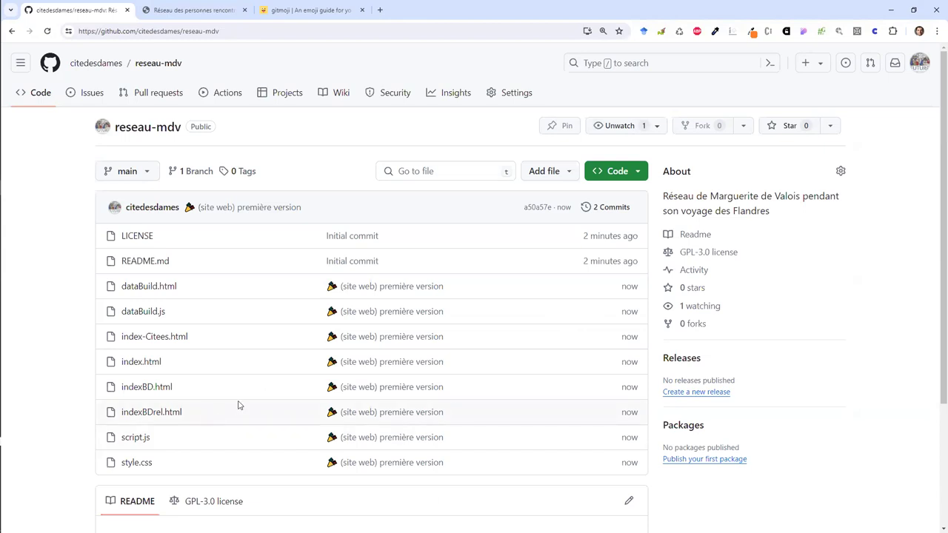
Step: Enable GitHub Pages for the reseau-mdv repository, deploying from the main branch's / (root) folder, and save the setting
scroll(291, 409, "down", 3)
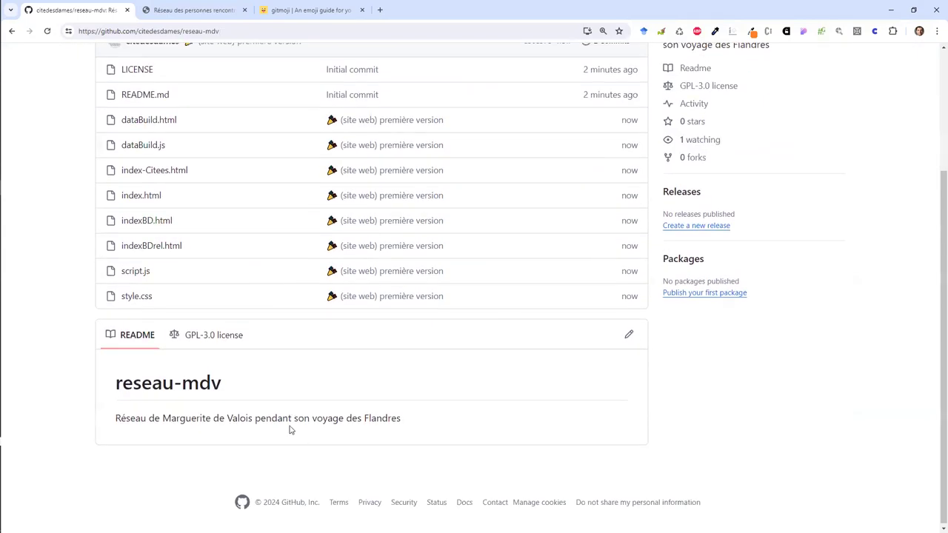
scroll(326, 404, "up", 3)
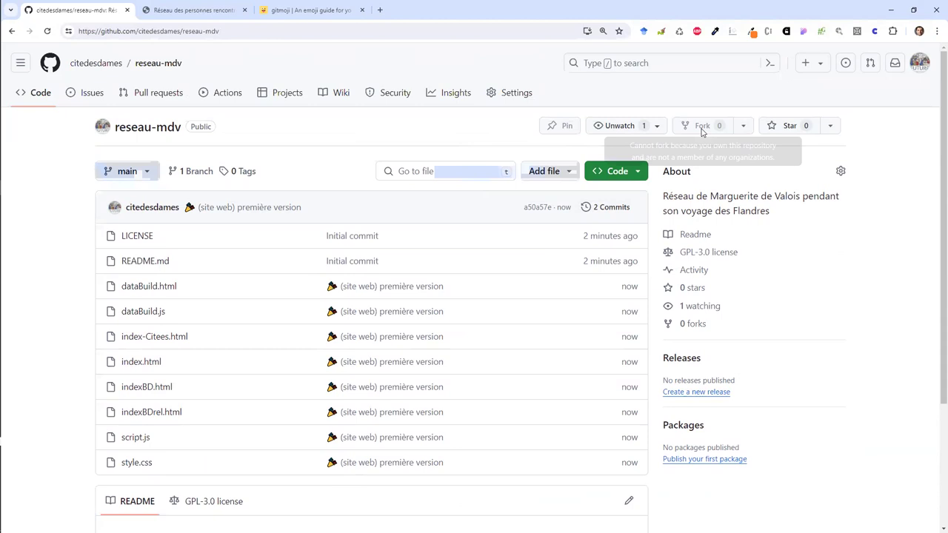
left_click(524, 93)
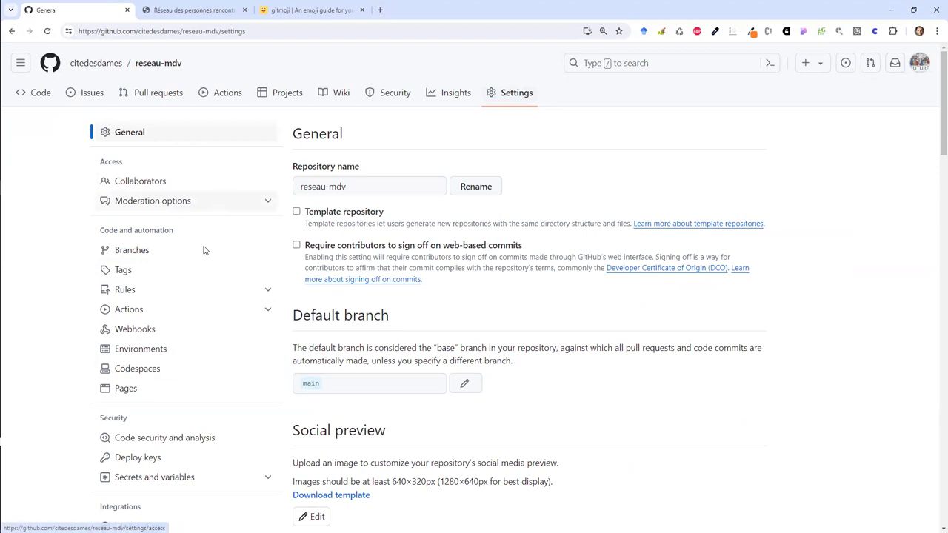
left_click(143, 389)
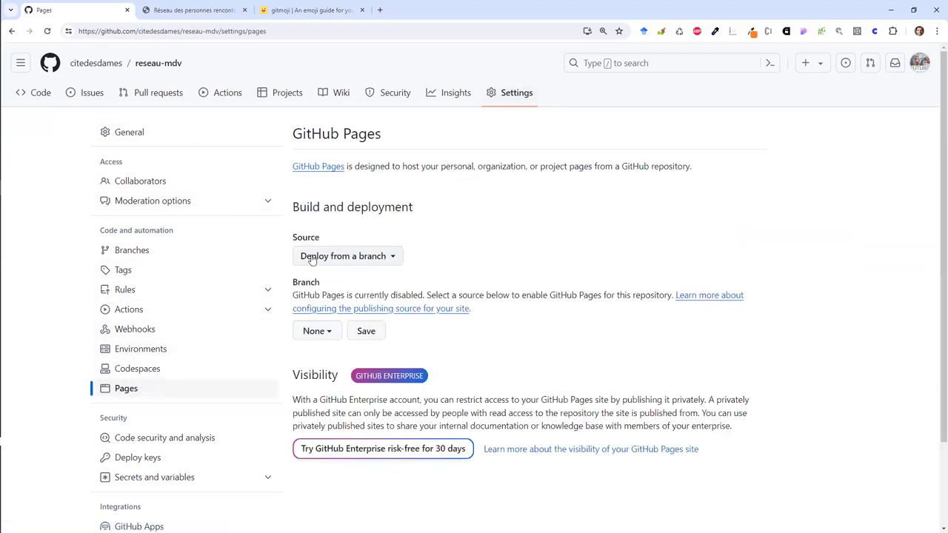
left_click(317, 332)
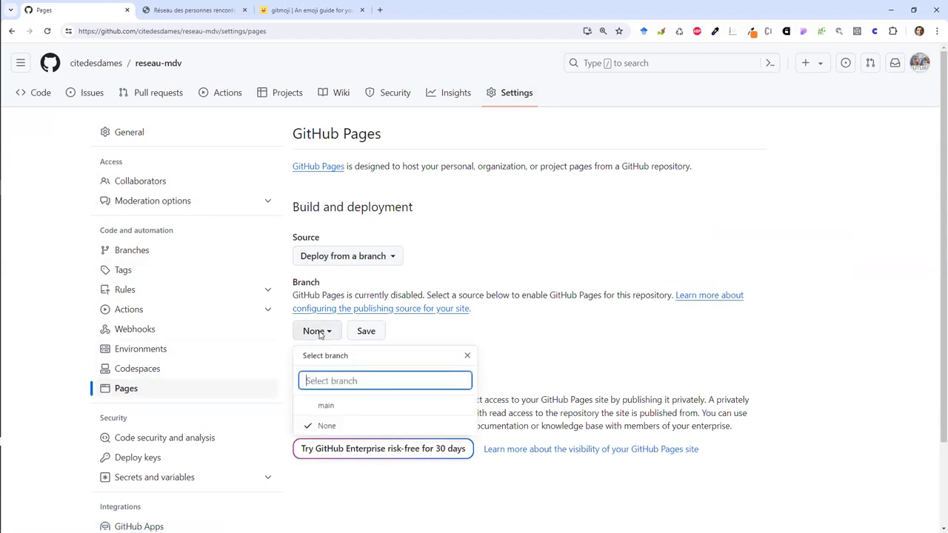
left_click(324, 406)
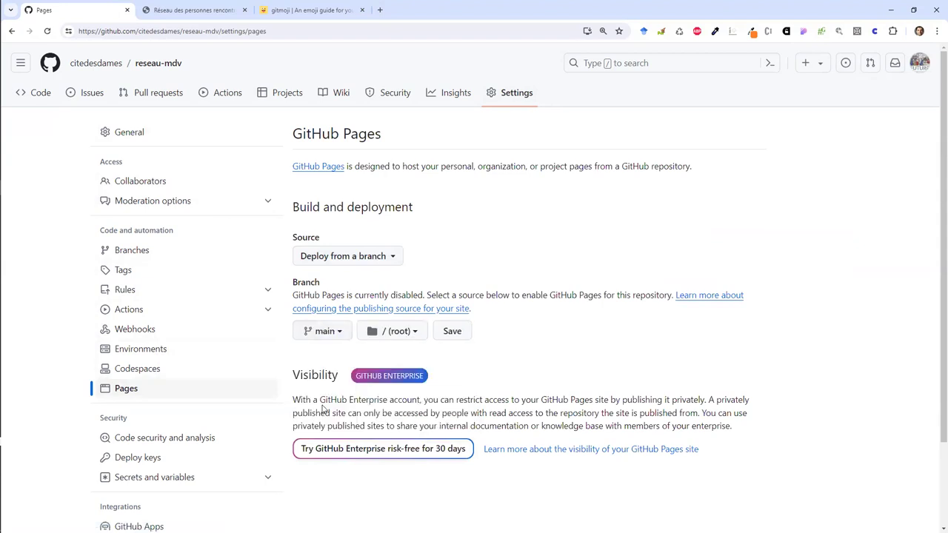
left_click(414, 332)
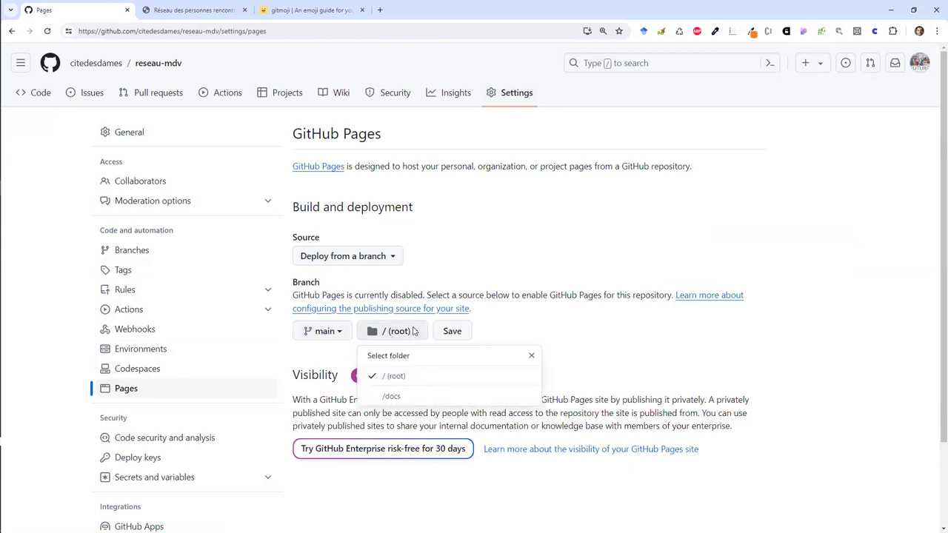
left_click(406, 377)
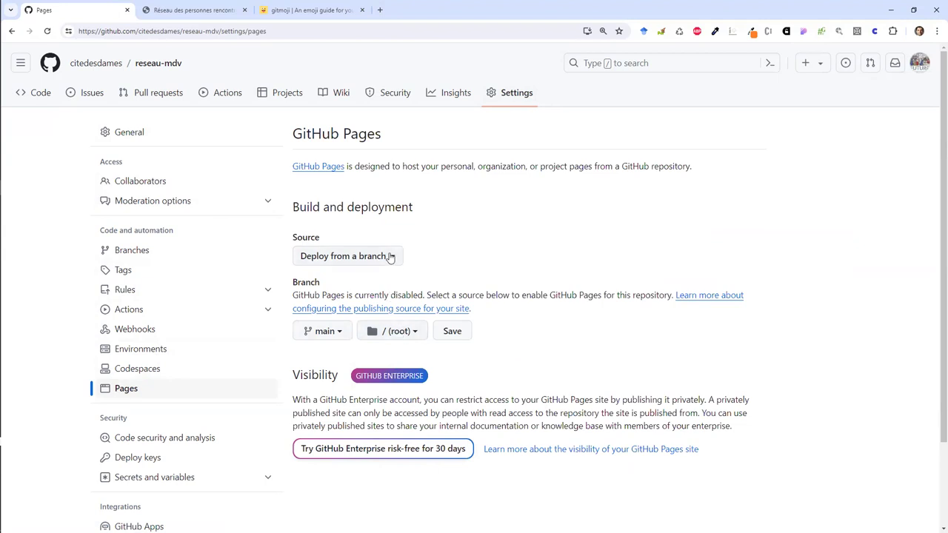
left_click(453, 334)
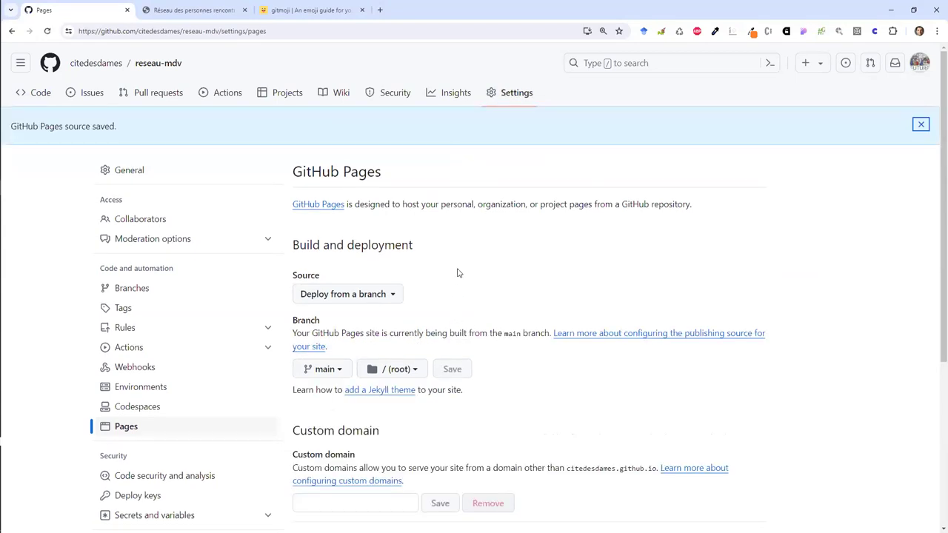
Step: Return to the repository's code page, reload it, and check its full length for a GitHub Pages deployment
left_click(40, 97)
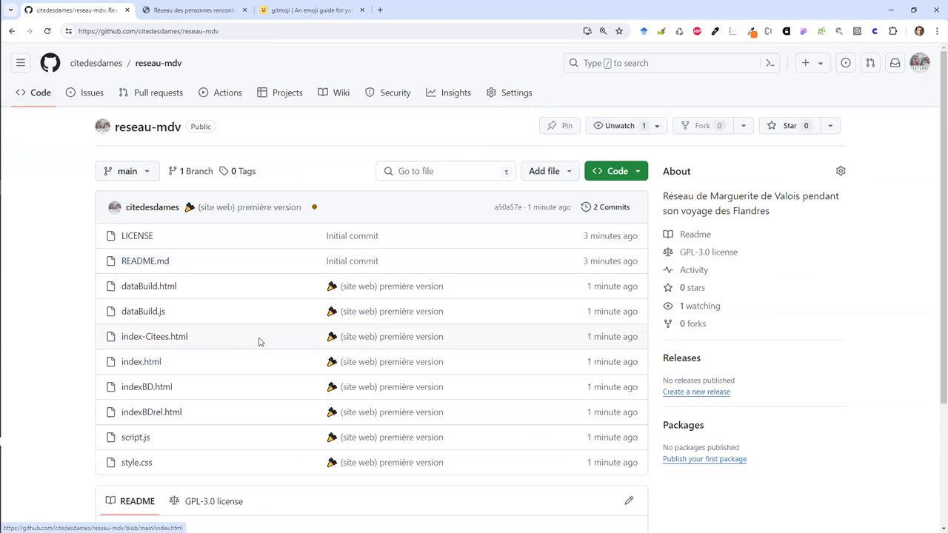
scroll(496, 330, "down", 3)
scroll(496, 329, "down", 2)
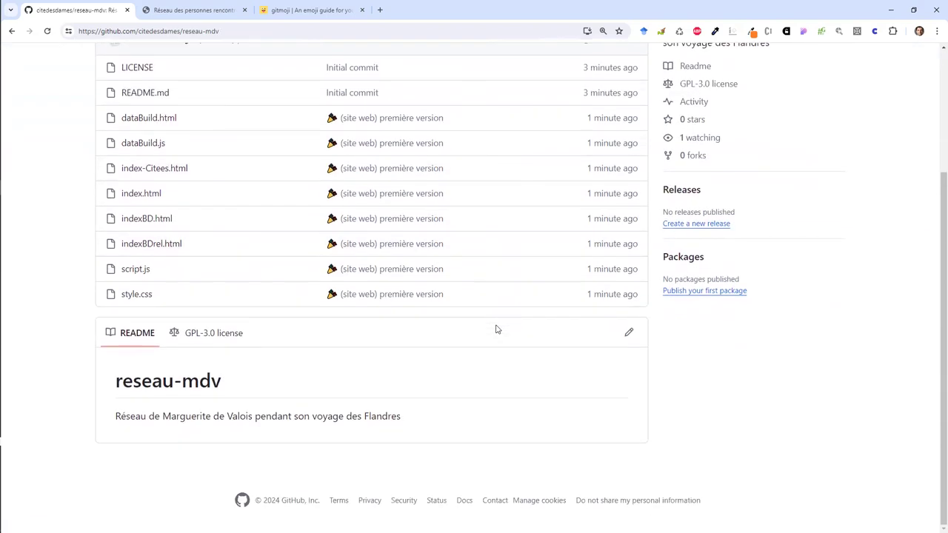
scroll(496, 329, "up", 3)
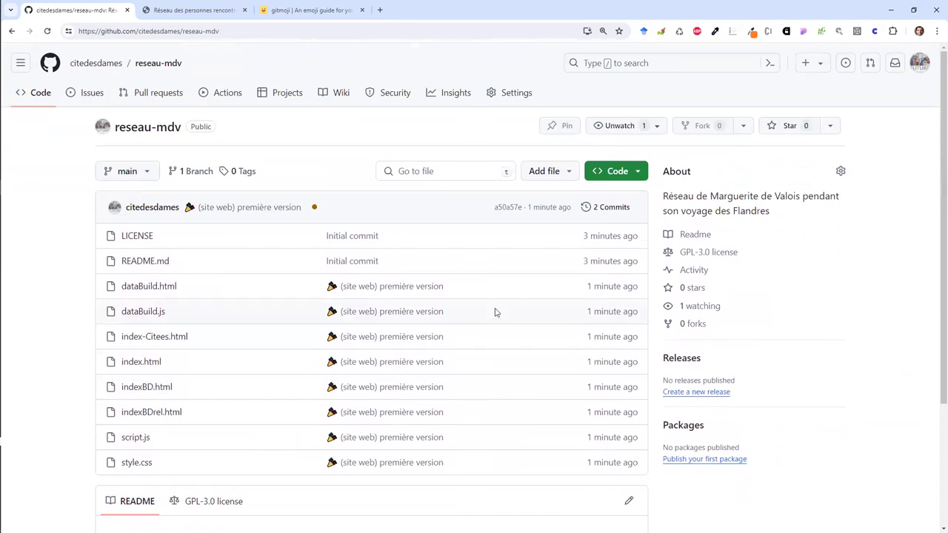
left_click(264, 34)
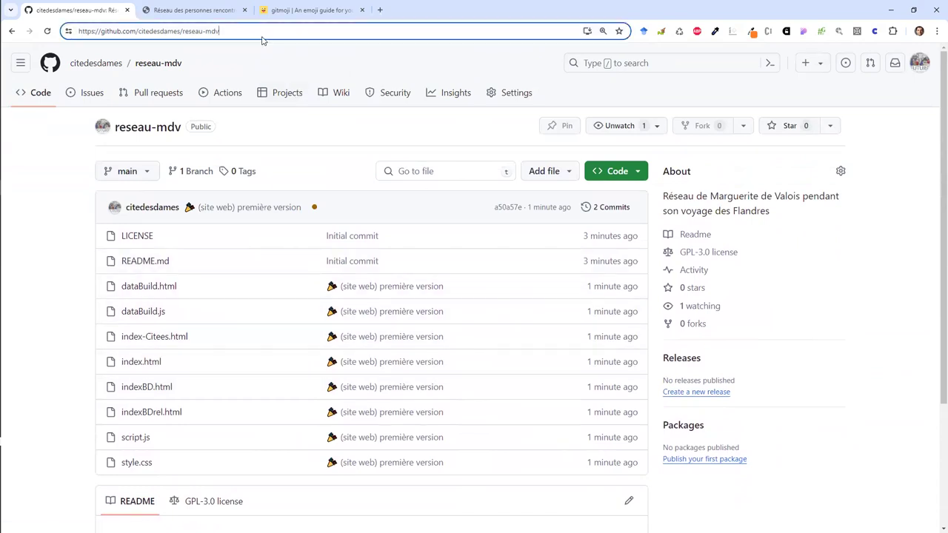
key("Return")
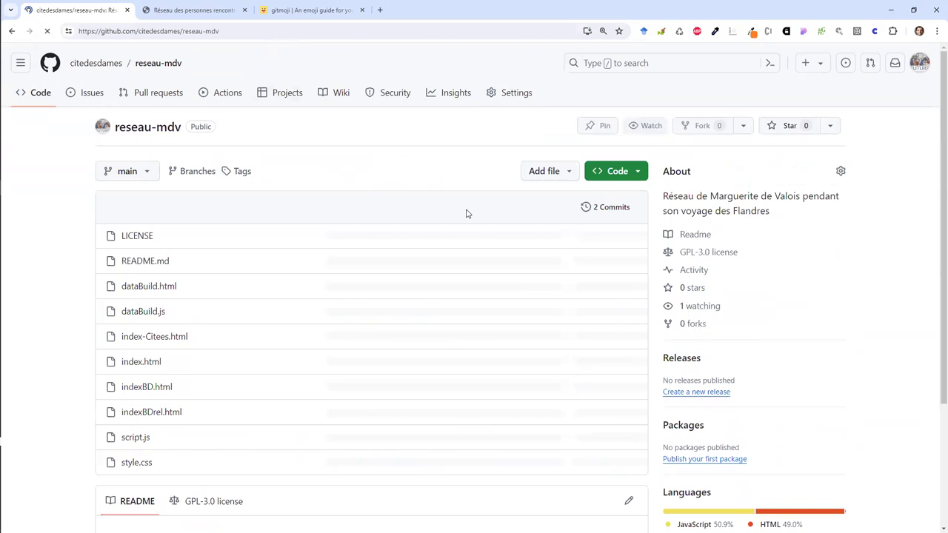
scroll(567, 333, "down", 2)
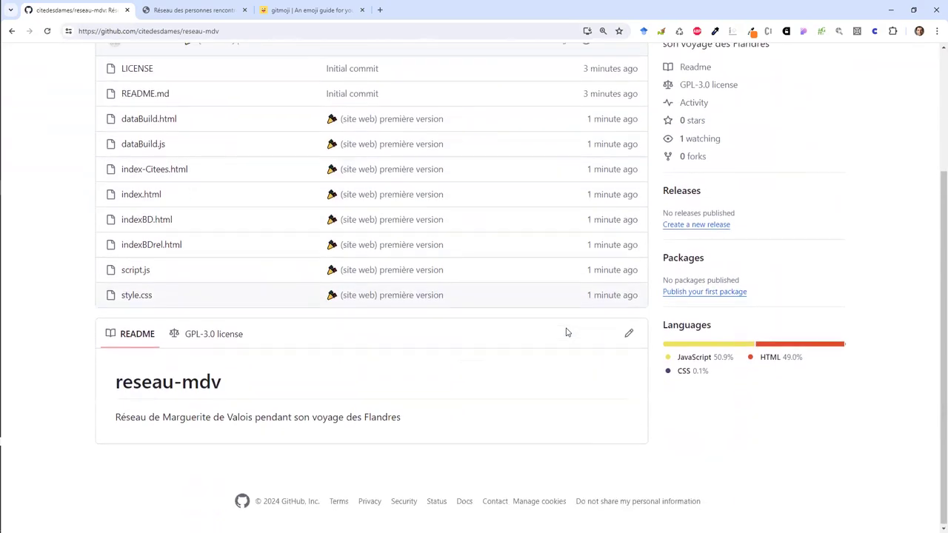
scroll(566, 333, "up", 3)
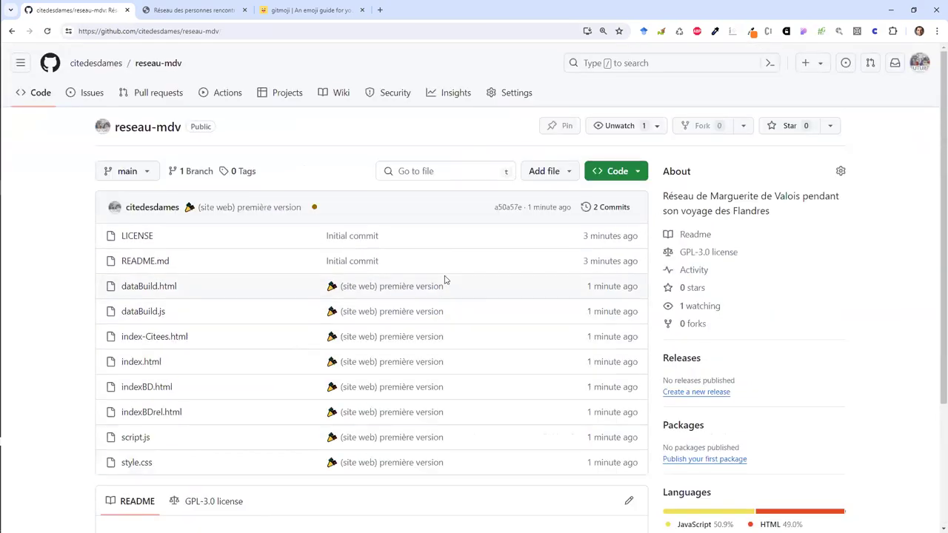
Step: Recheck the GitHub Pages build settings and look over the repository's code page again
left_click(510, 102)
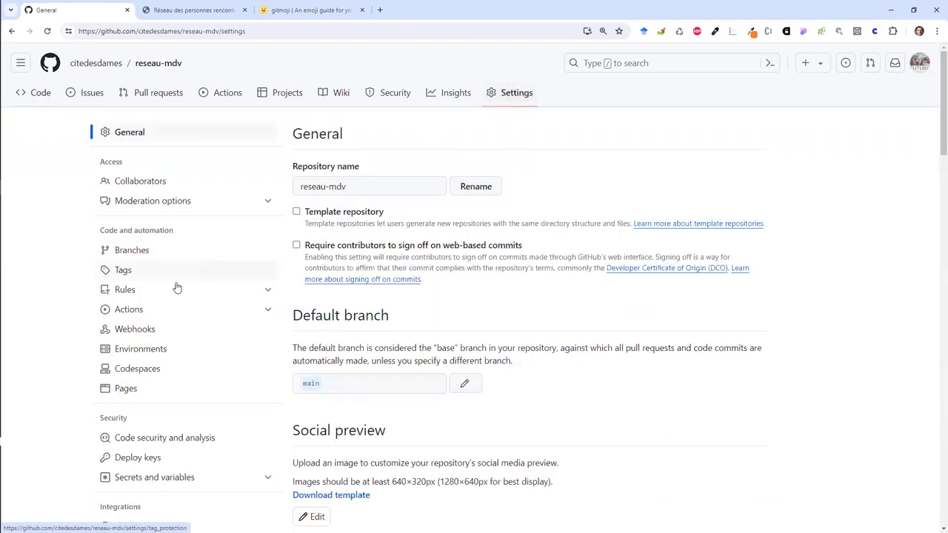
left_click(153, 390)
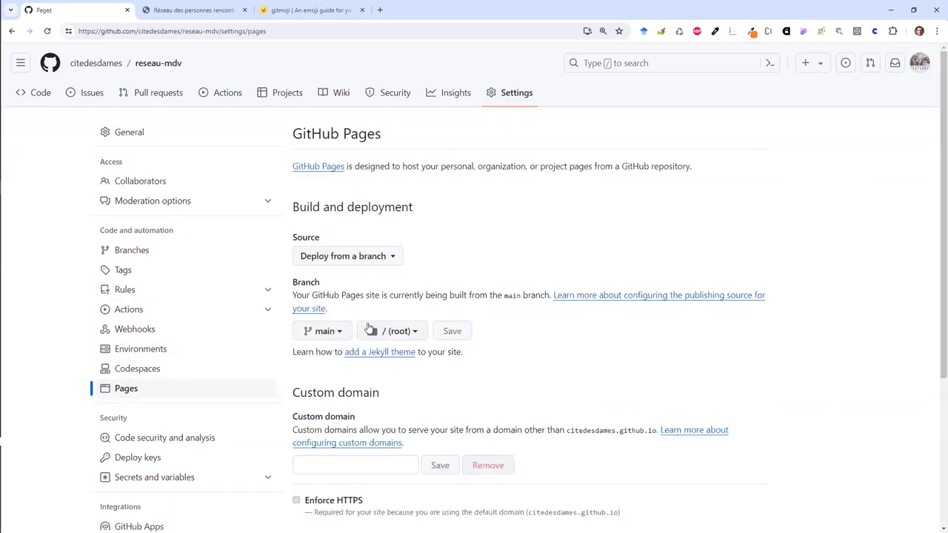
left_click(48, 96)
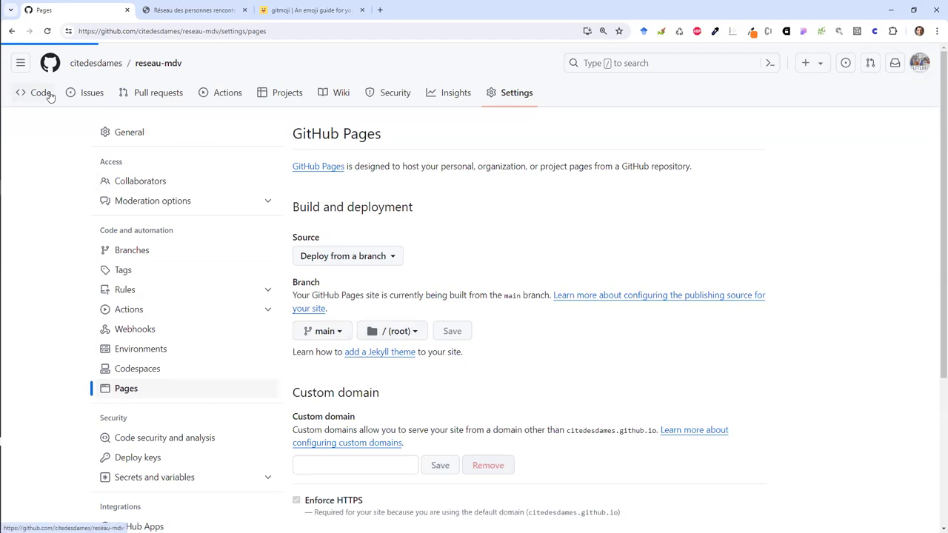
scroll(438, 245, "down", 3)
scroll(439, 246, "up", 3)
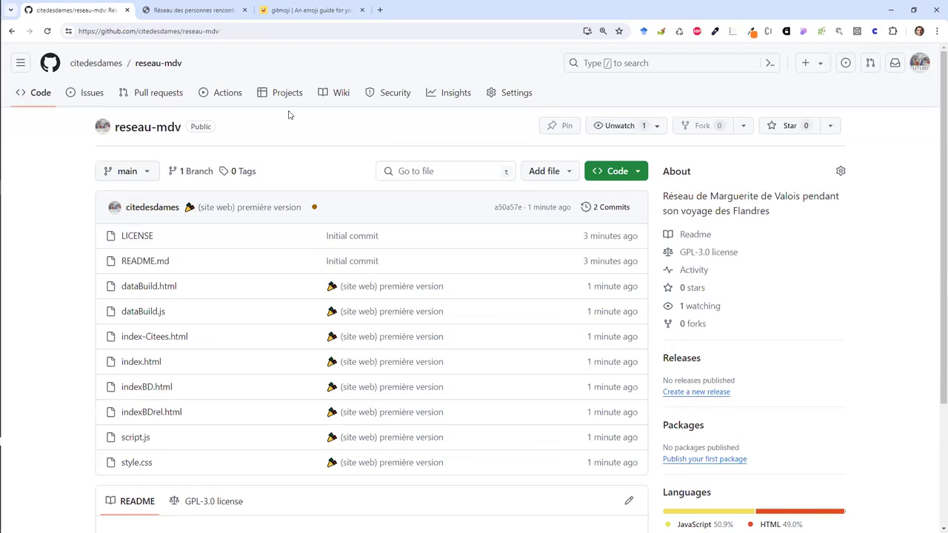
left_click_drag(182, 31, 222, 27)
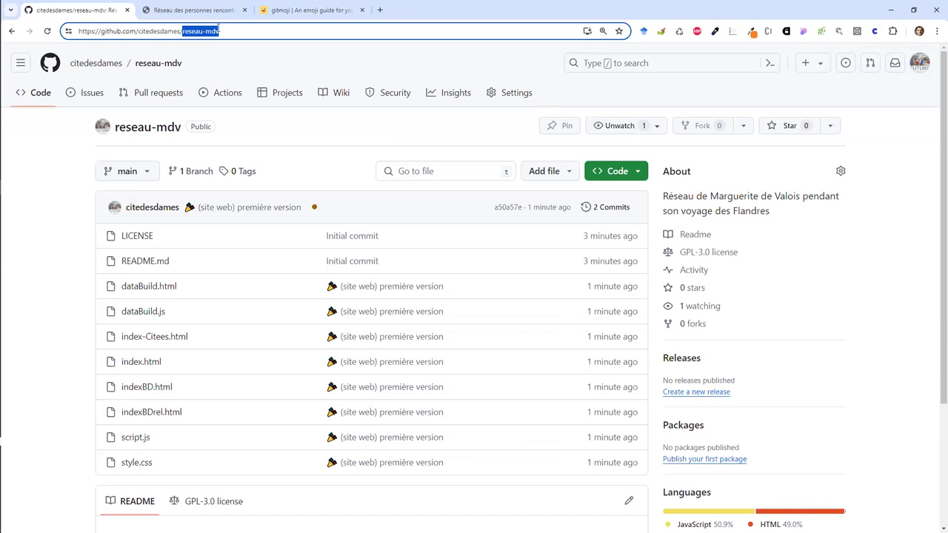
double_click(173, 32)
key("ctrl+c")
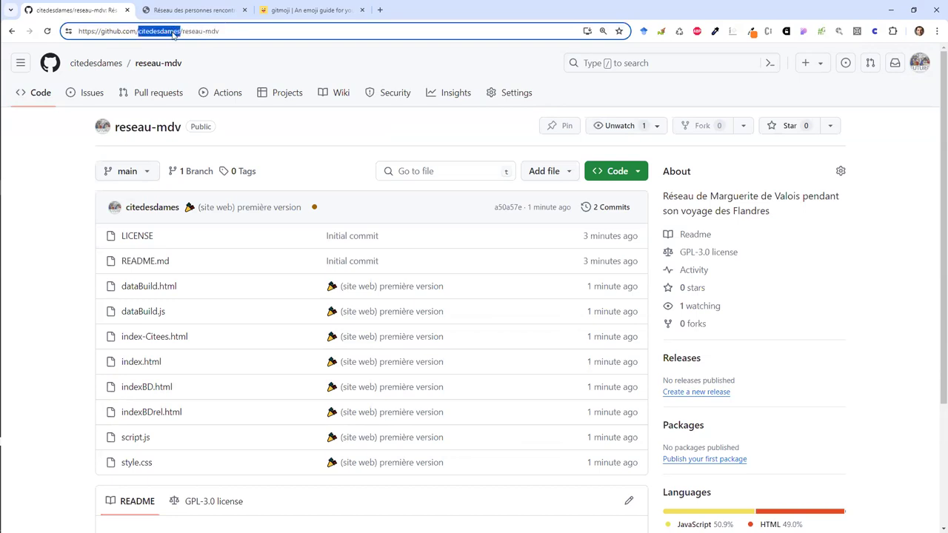
key("BackSpace")
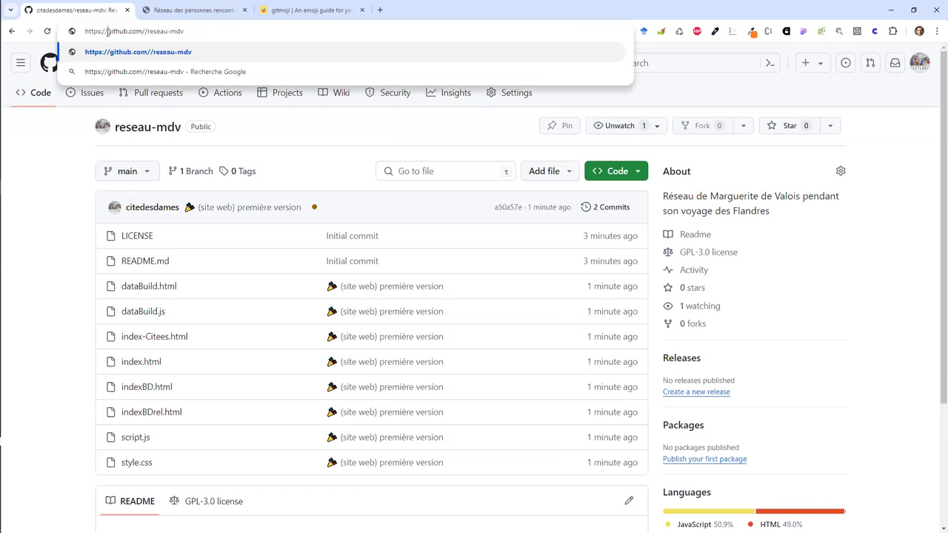
key("ctrl+v")
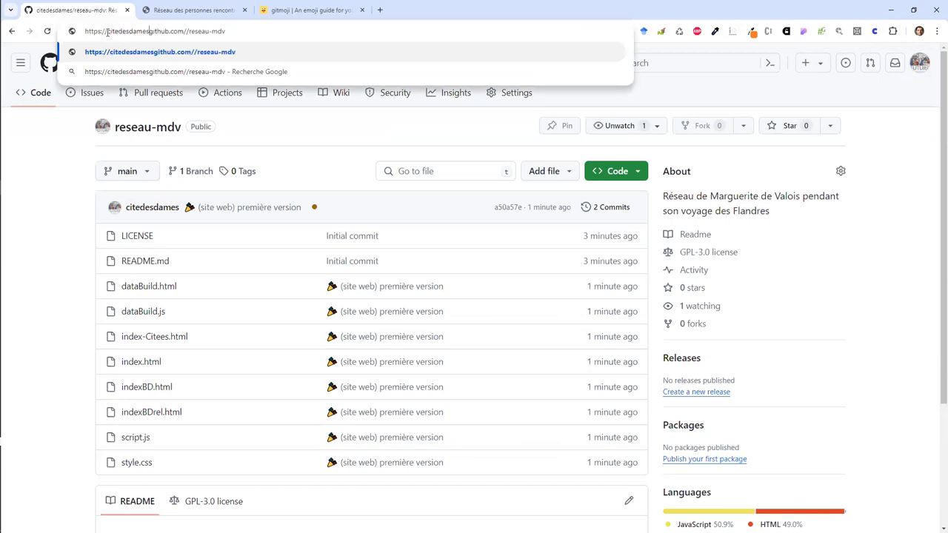
type(".")
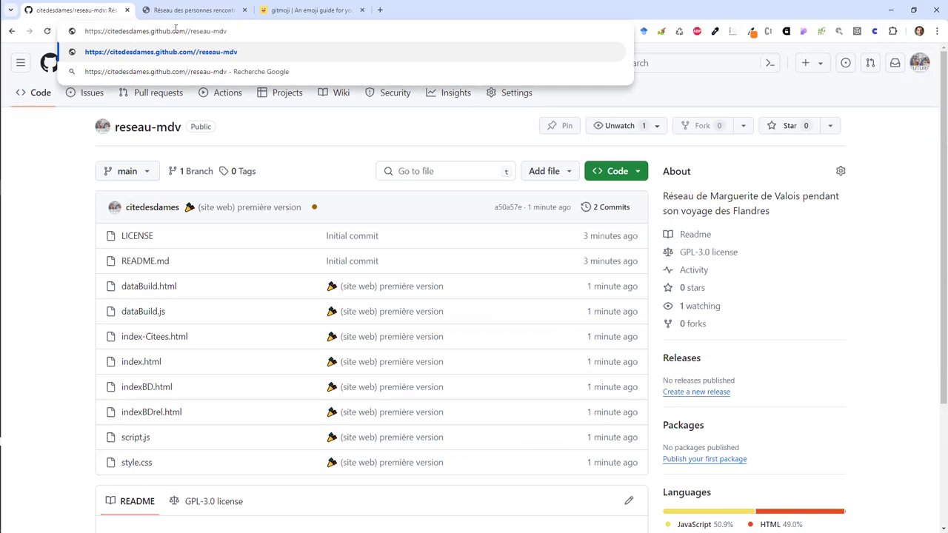
left_click_drag(172, 31, 184, 32)
type("io")
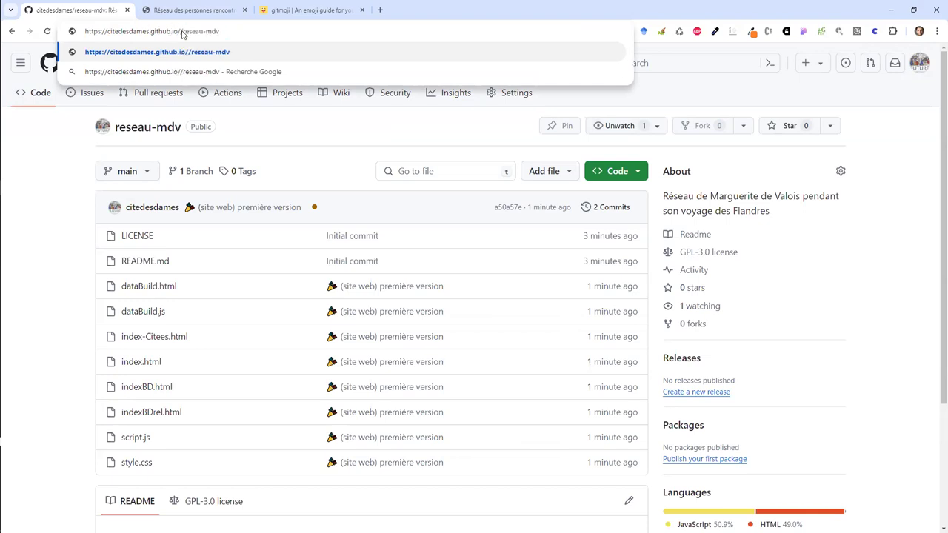
key("Delete")
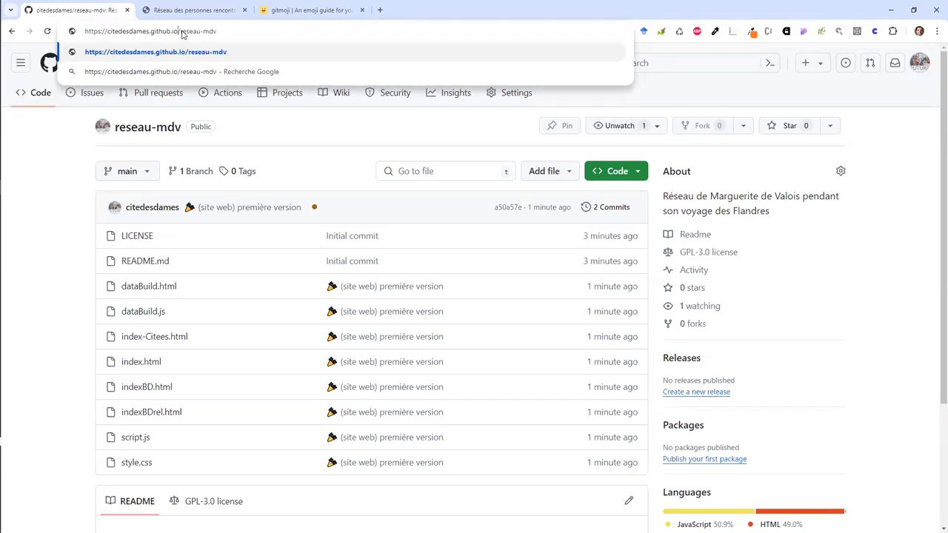
left_click_drag(217, 31, 177, 33)
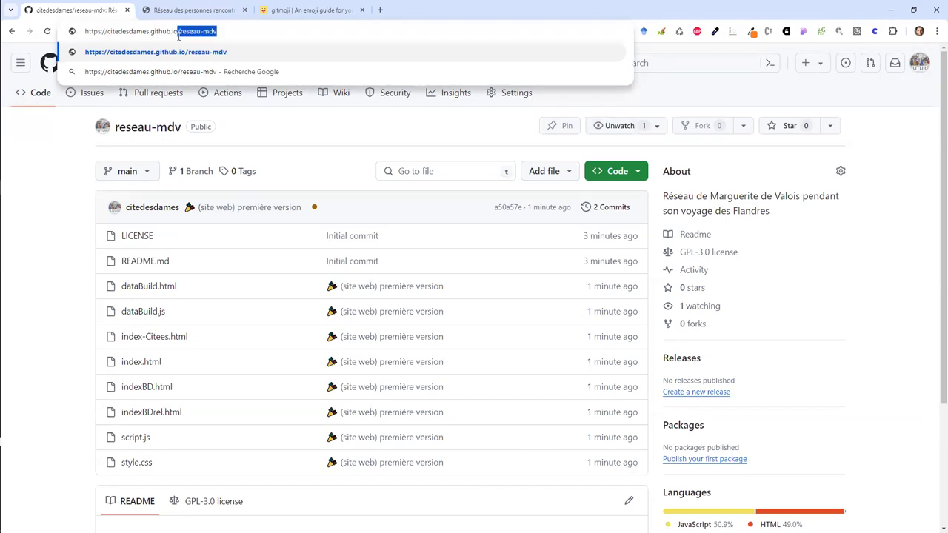
left_click(201, 33)
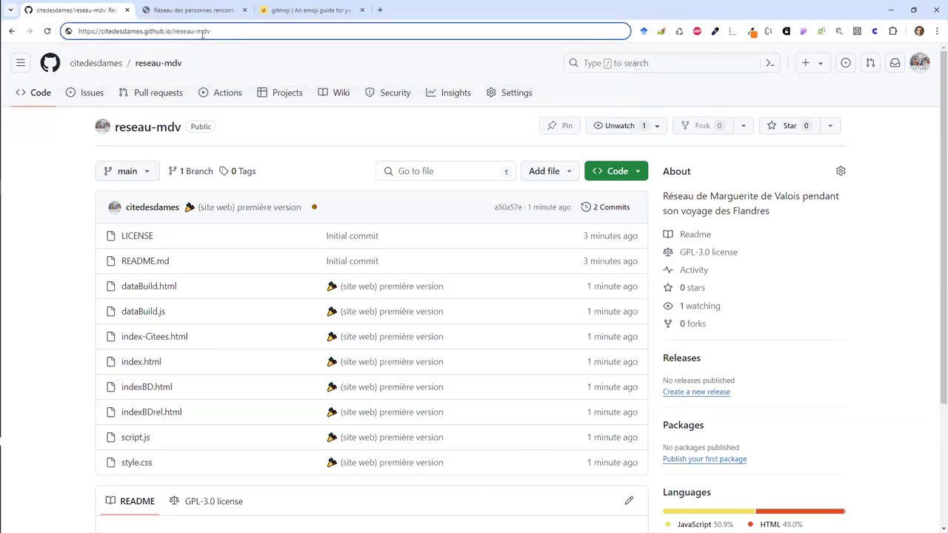
key("Return")
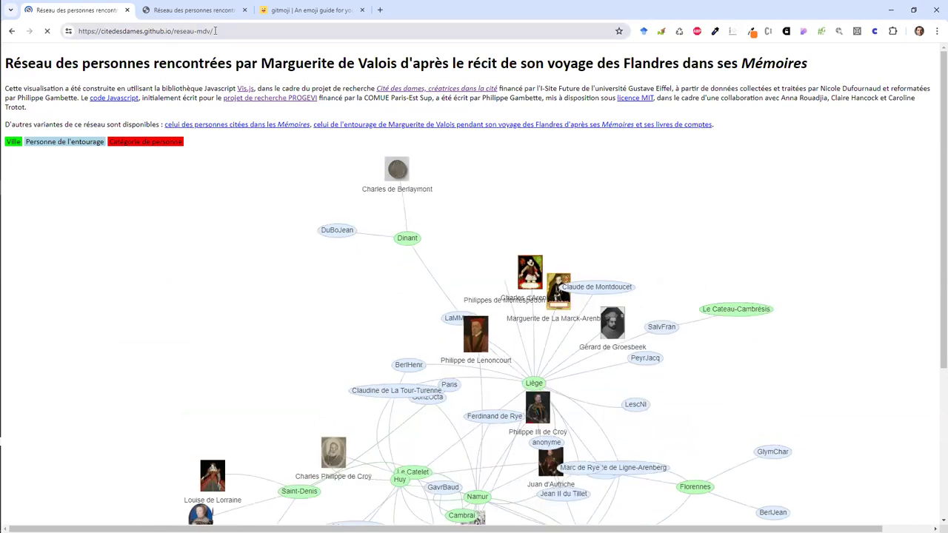
Step: Go back to the repository page and open its github-pages deployment details in a new tab
left_click(18, 32)
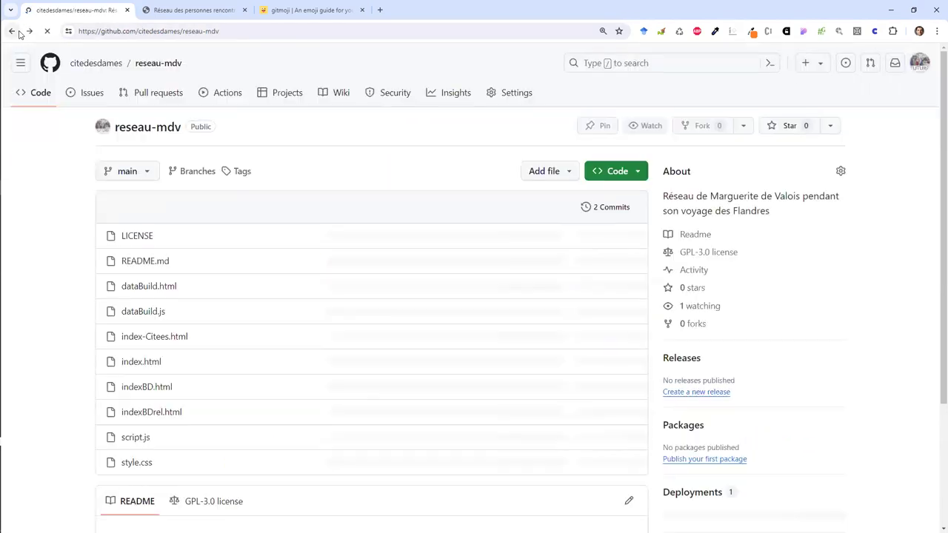
left_click(234, 34)
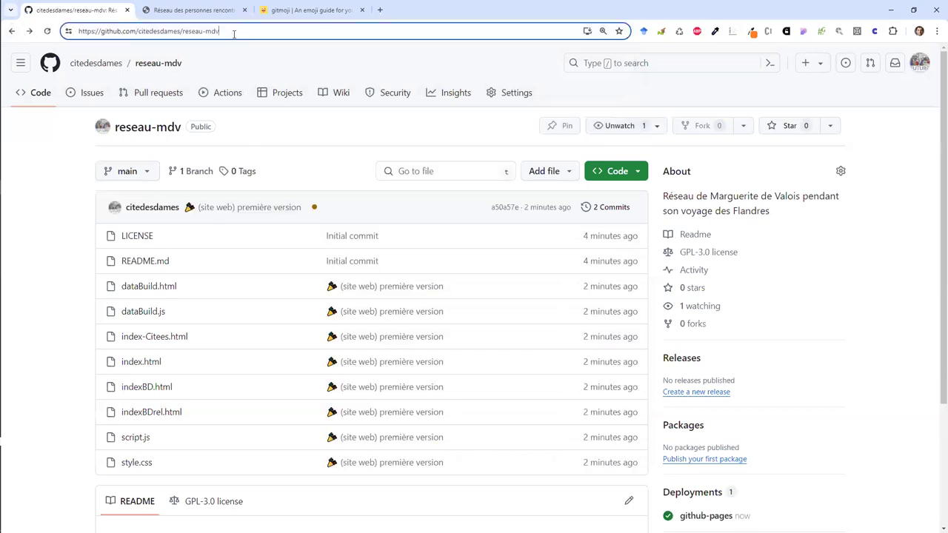
key("ctrl+a")
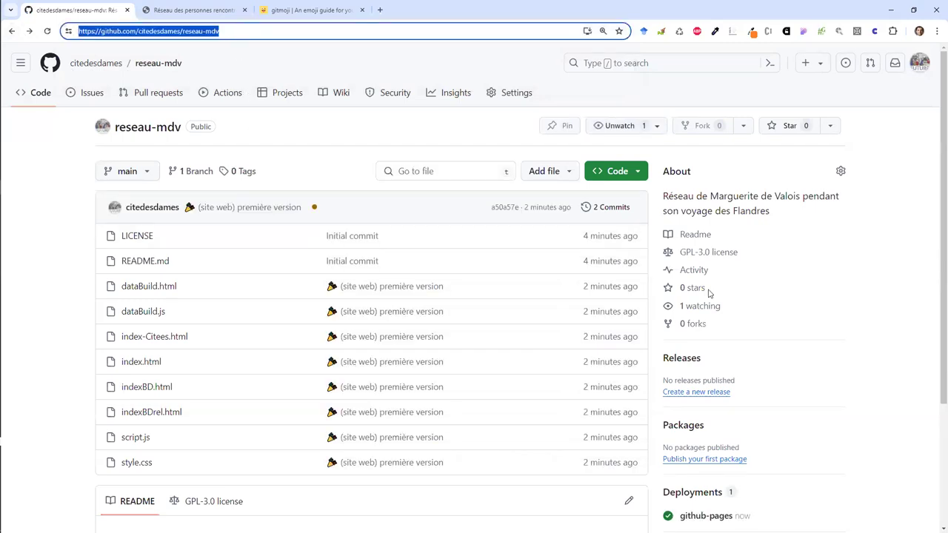
left_click_drag(935, 328, 935, 443)
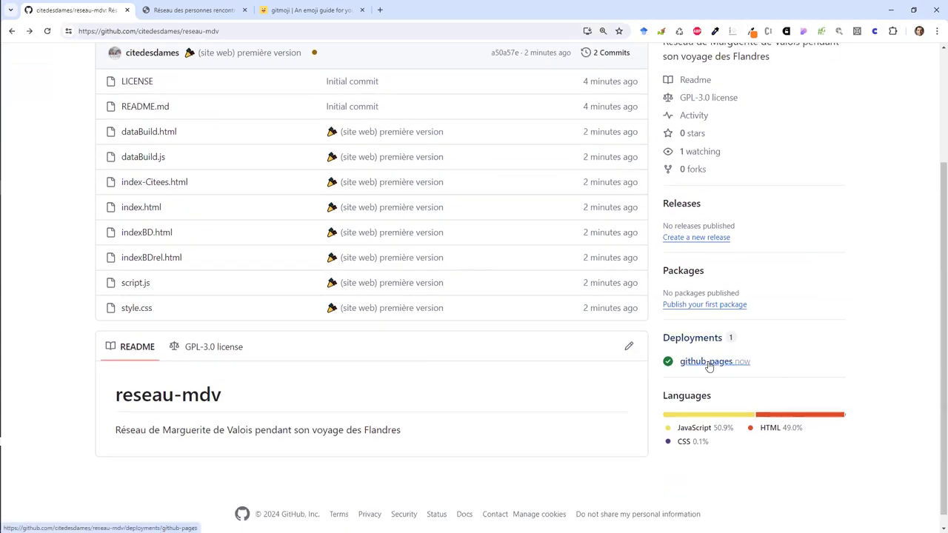
left_click(706, 362)
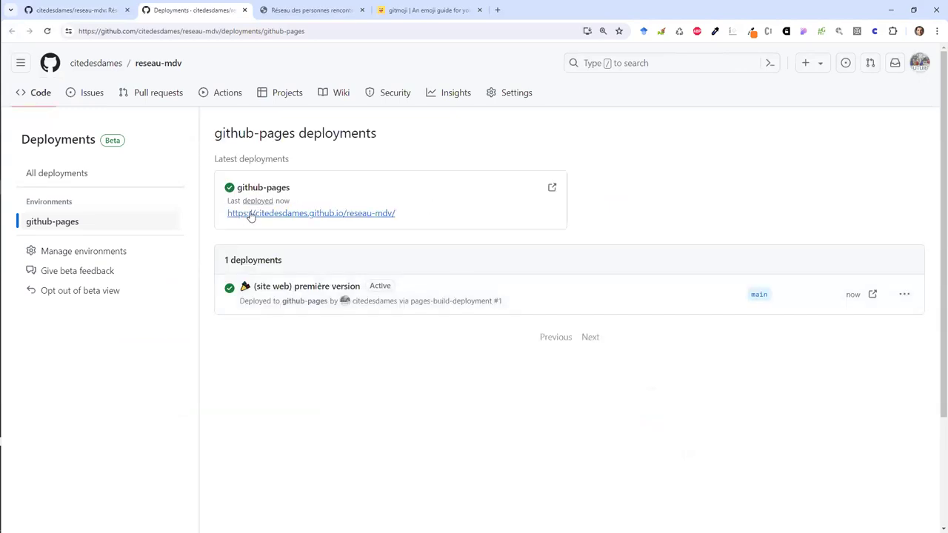
Step: Copy the deployed site's link and, in the repository details, set the website to the repository's GitHub Pages address
right_click(360, 217)
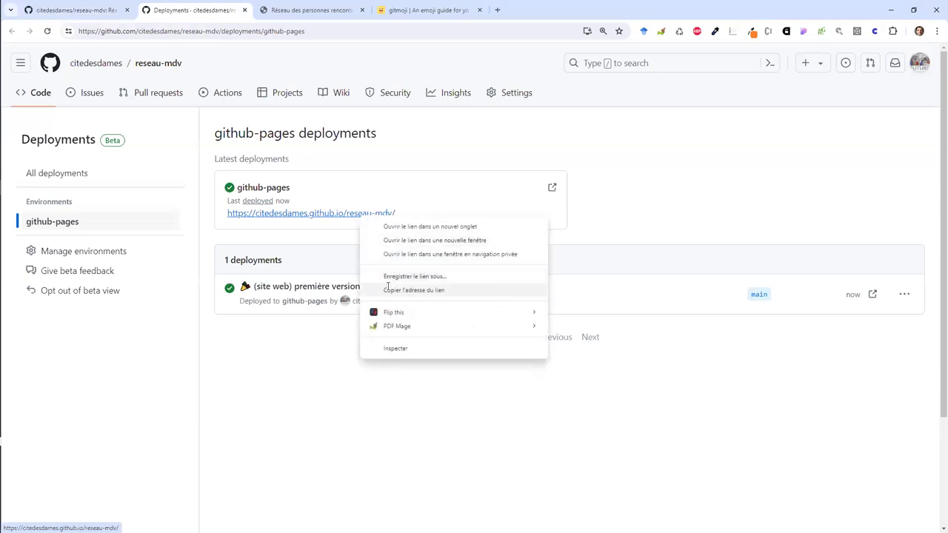
left_click(390, 290)
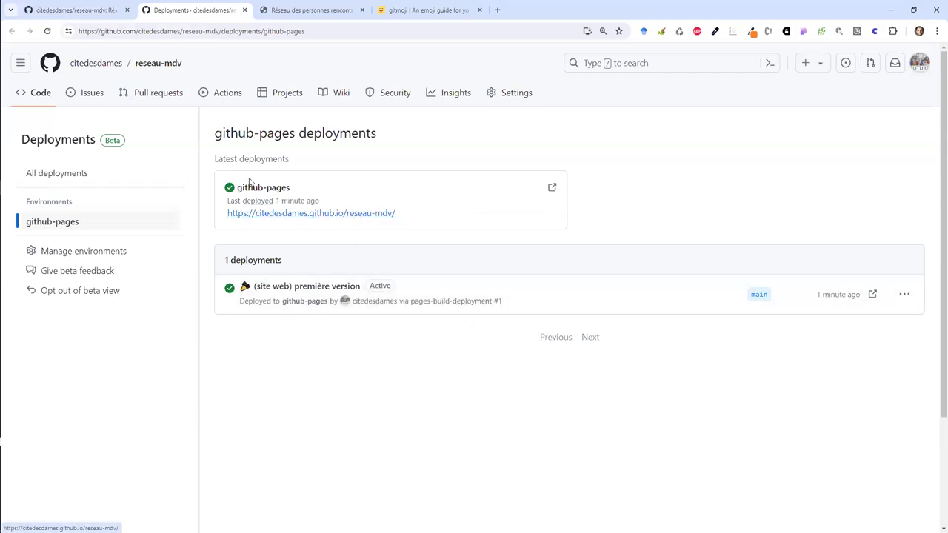
left_click(47, 97)
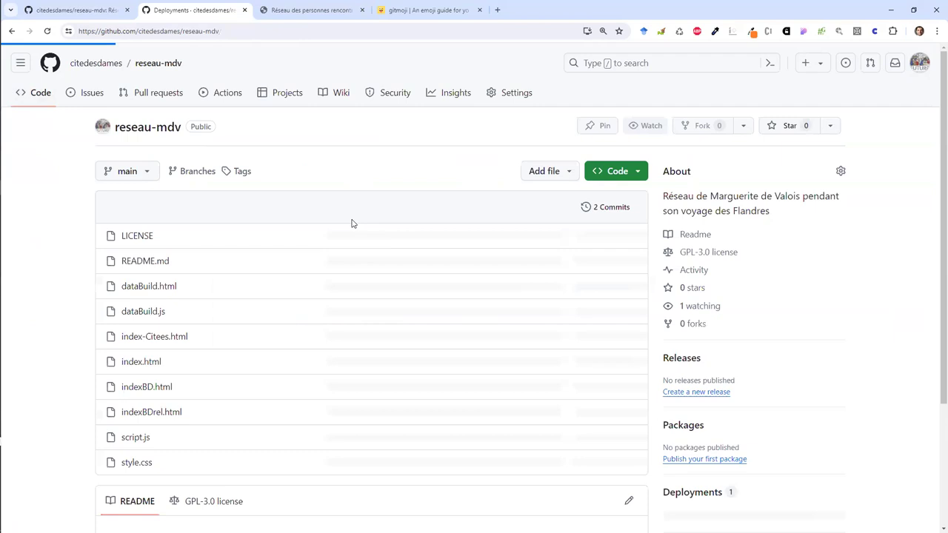
left_click(840, 174)
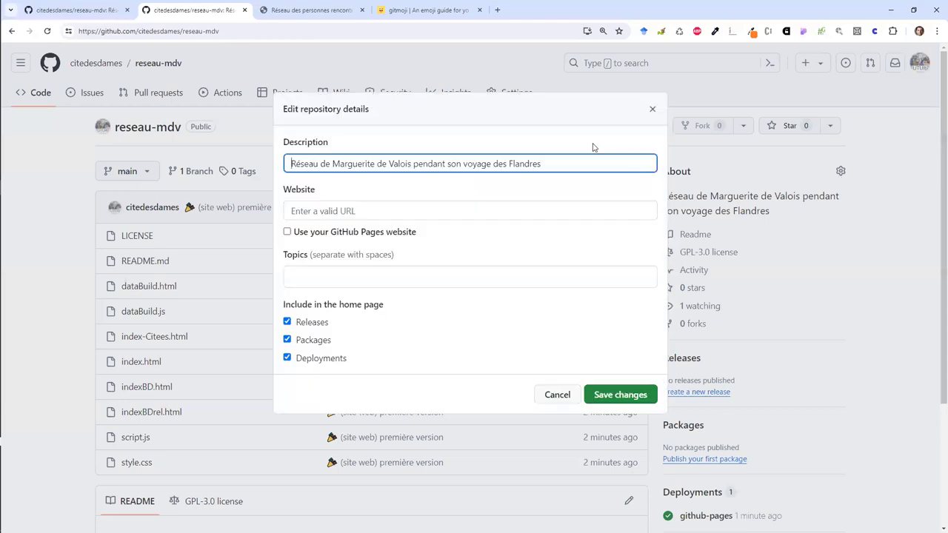
left_click(354, 214)
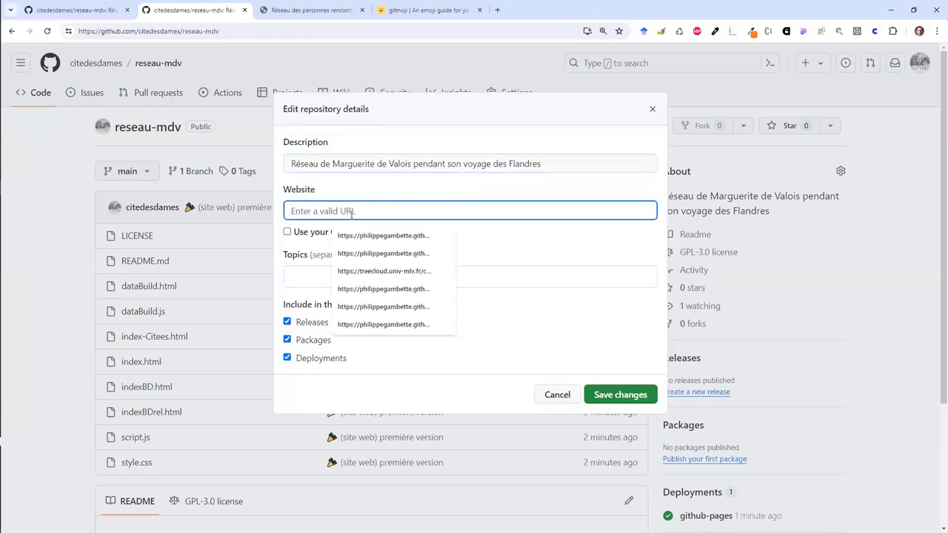
left_click(288, 232)
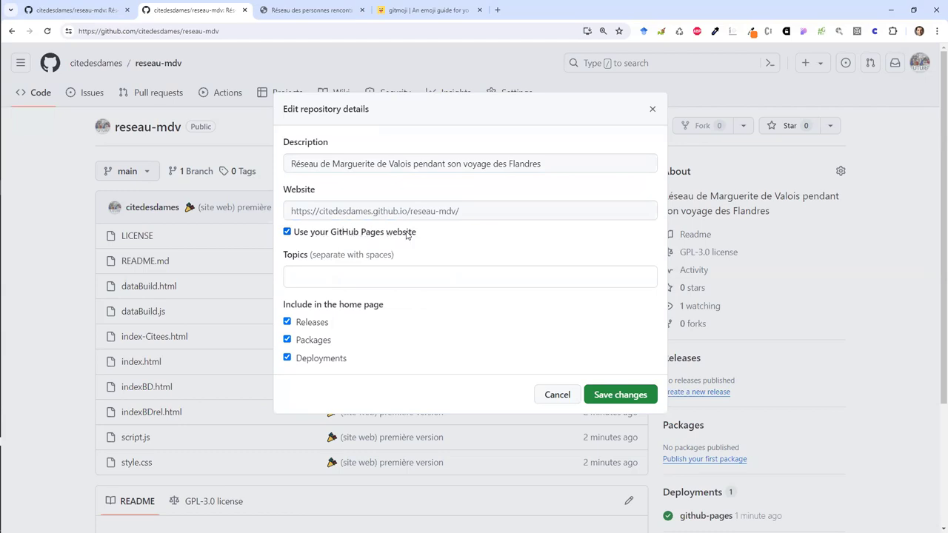
Step: Enter marguerite-de-valois as a single hyphenated topic in the repository details
left_click(385, 275)
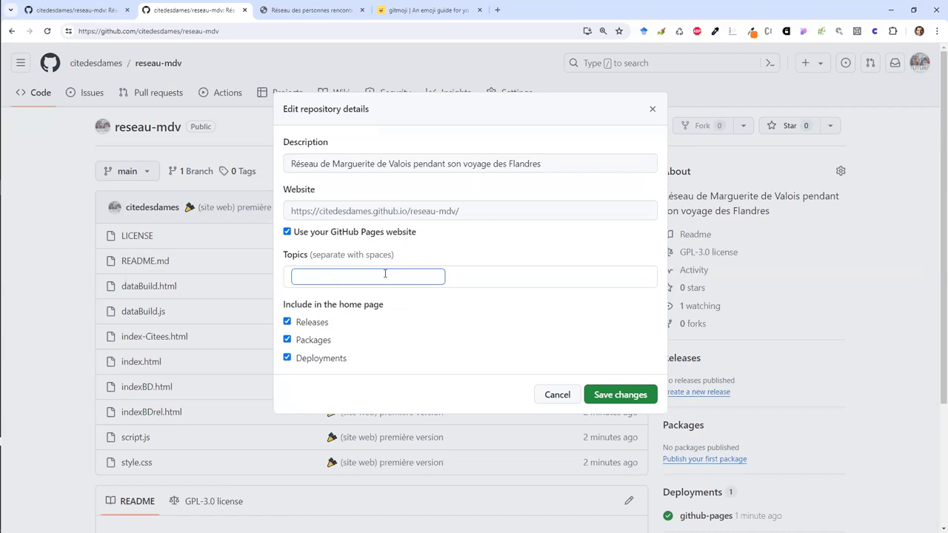
type("Mar")
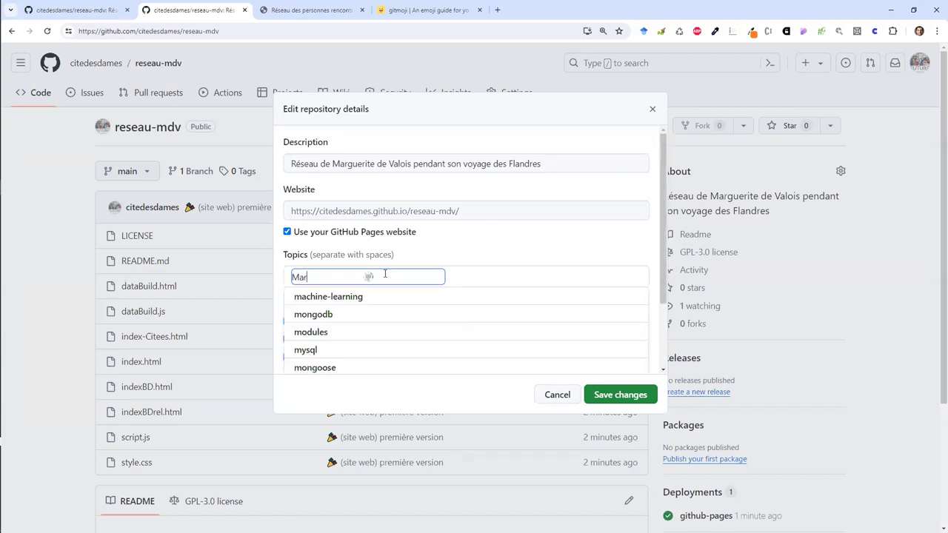
type("guerite de")
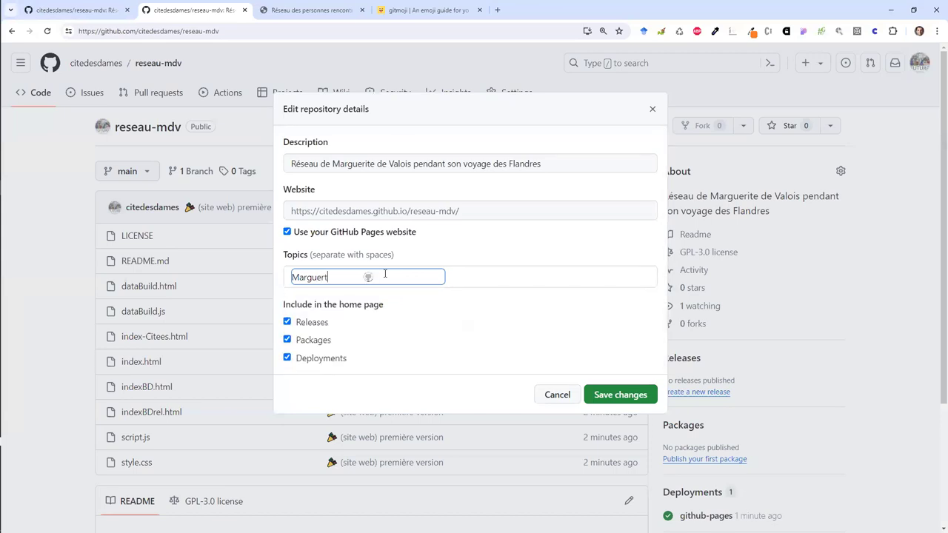
left_click(382, 277)
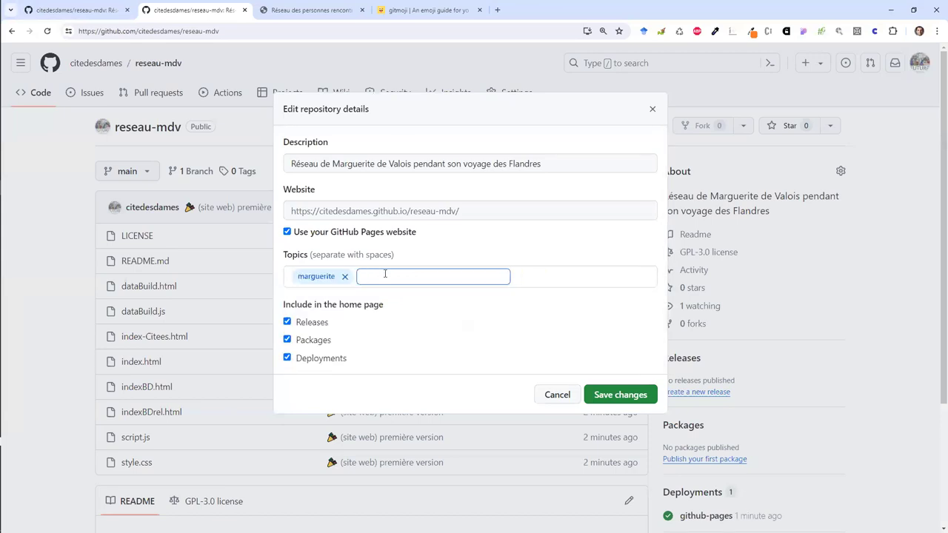
key("BackSpace")
type("marguerite-de-")
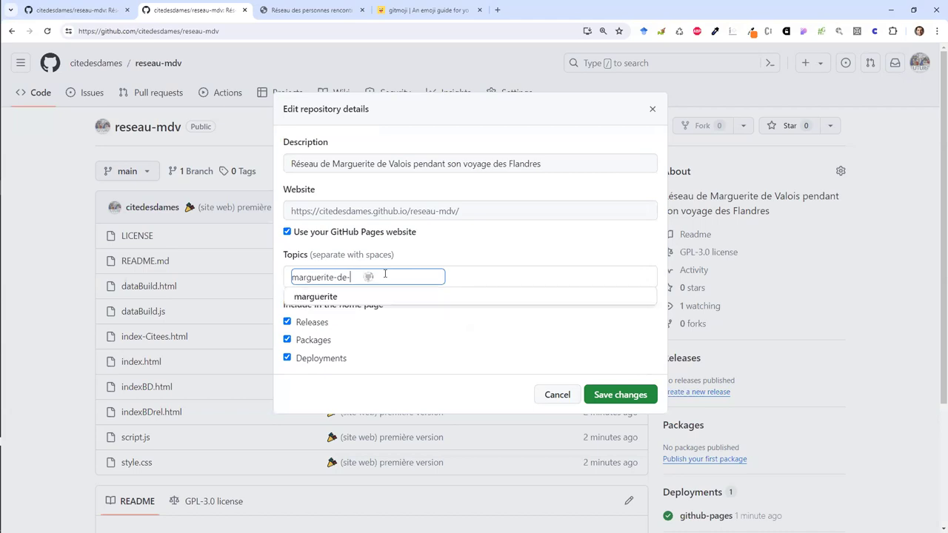
type("valo")
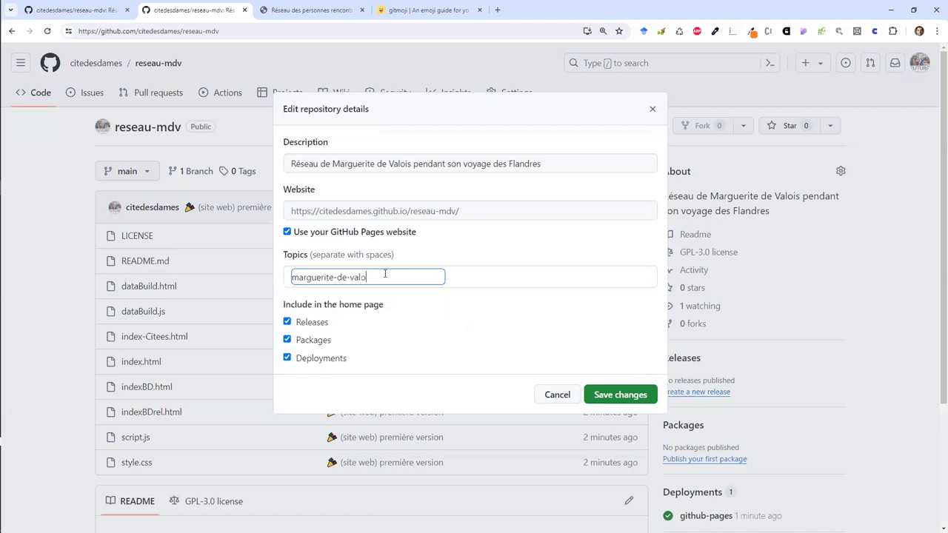
type("is")
Step: Add network-visualisation as a second topic and save the repository details
key("space")
type("network")
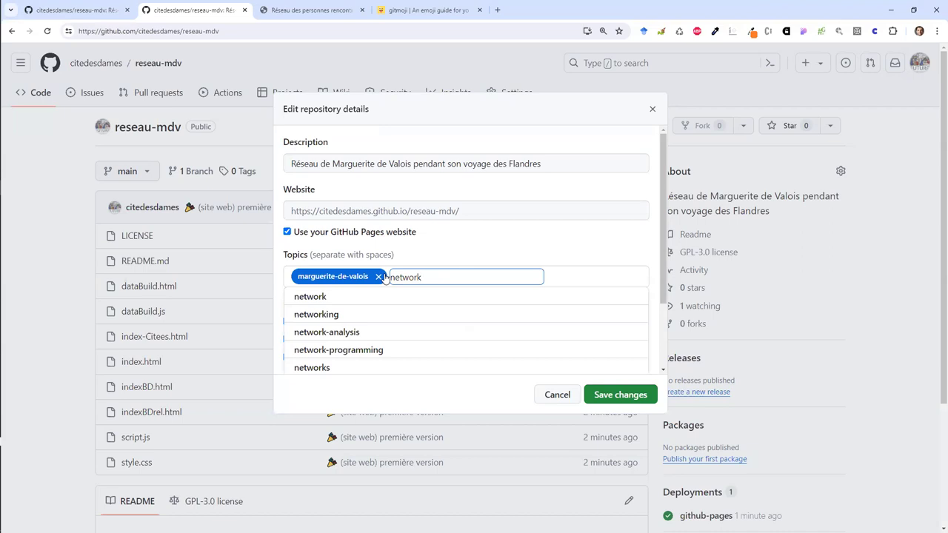
type("-visualisato")
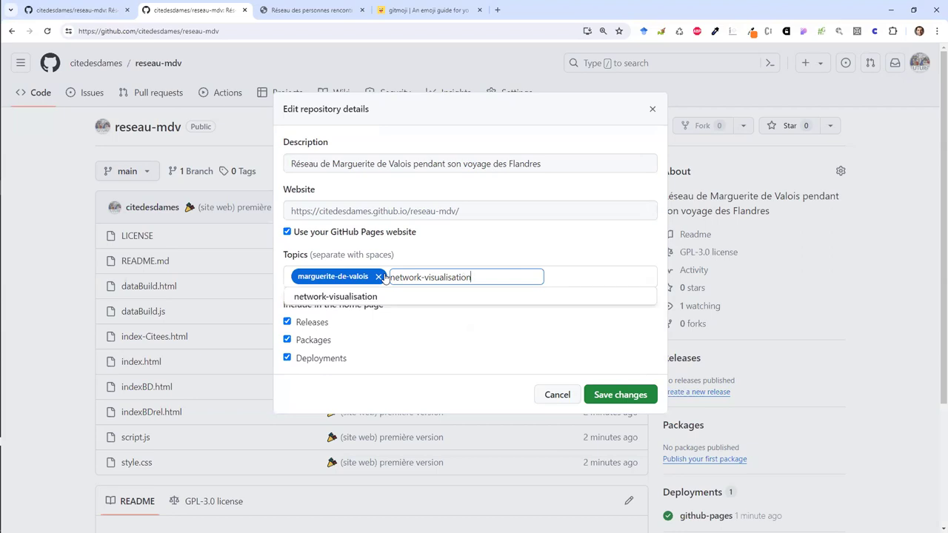
key("Return")
left_click(614, 397)
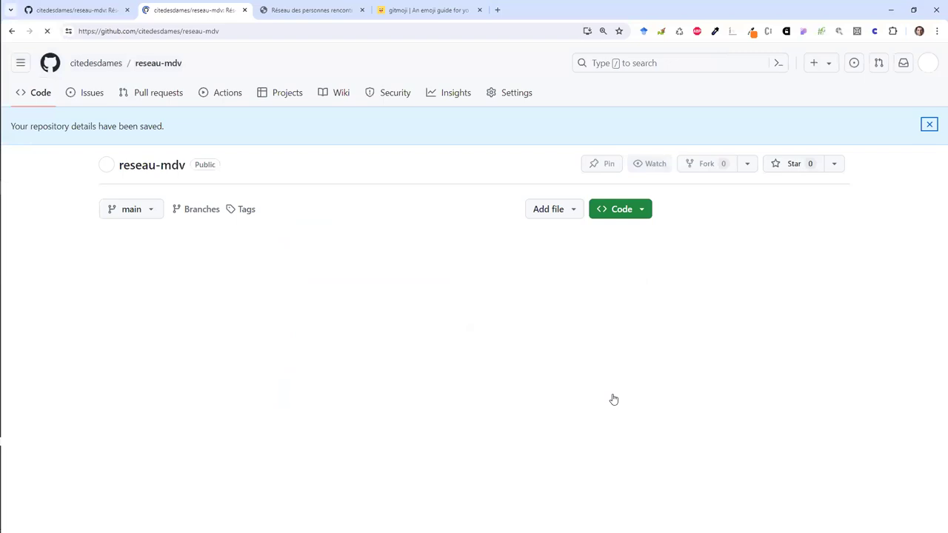
scroll(613, 397, "down", 1)
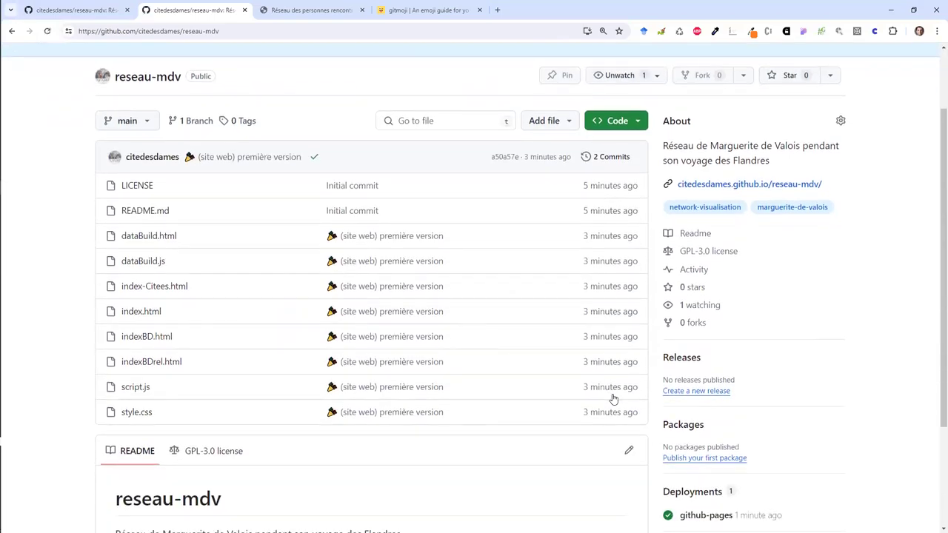
scroll(477, 417, "down", 2)
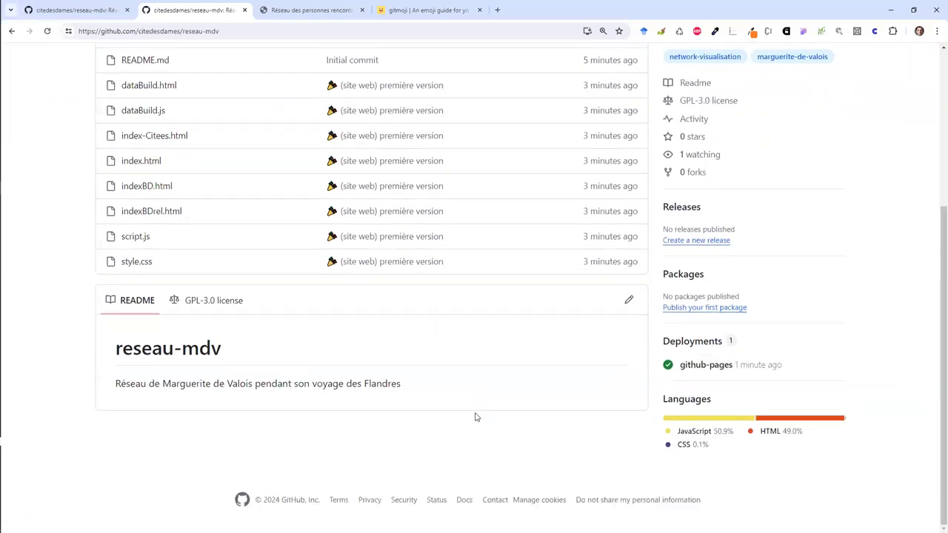
left_click(630, 300)
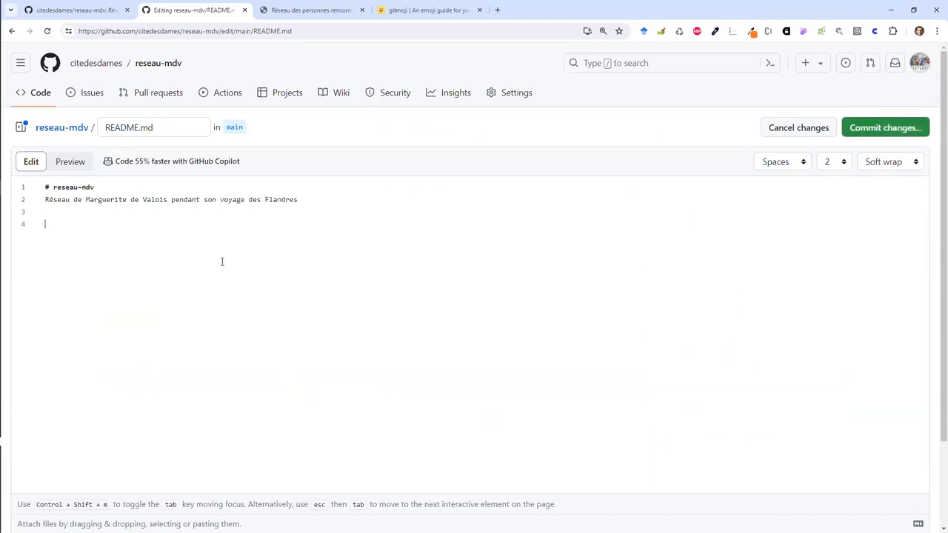
type("https://citedesdames.github.io/reseau-mdv/")
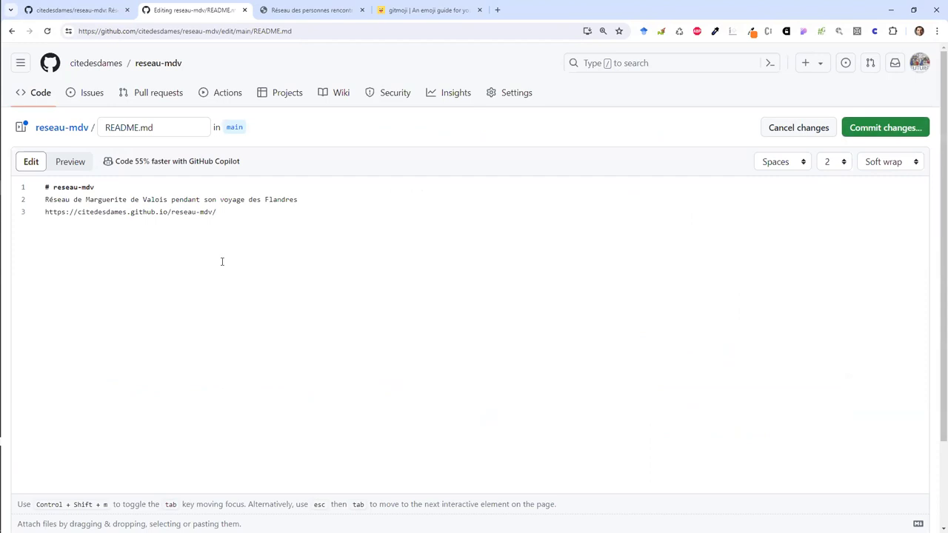
Step: Copy the credits paragraph from the local index.html page into README.md and split it with a blank line before "Le code Javascript"
left_click(281, 12)
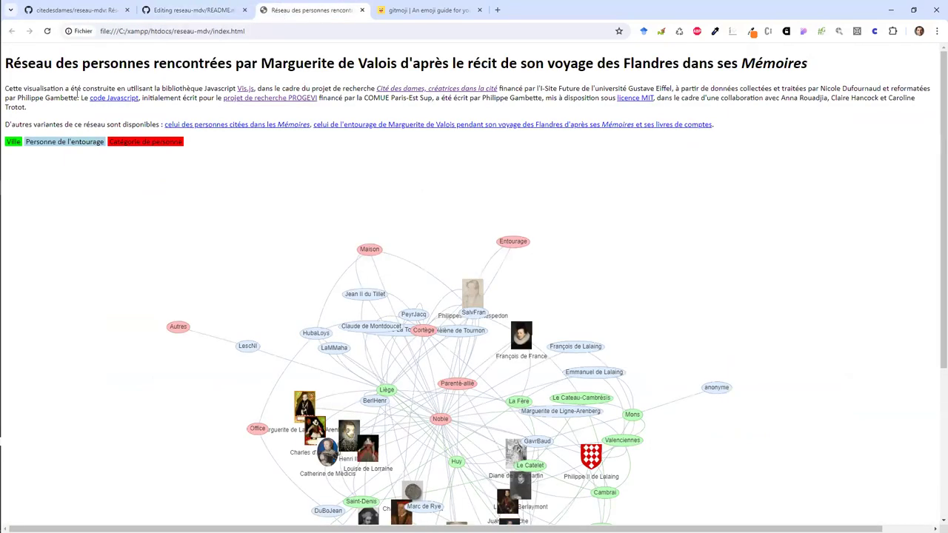
triple_click(52, 98)
key("ctrl+c")
left_click(192, 10)
key("ctrl+v")
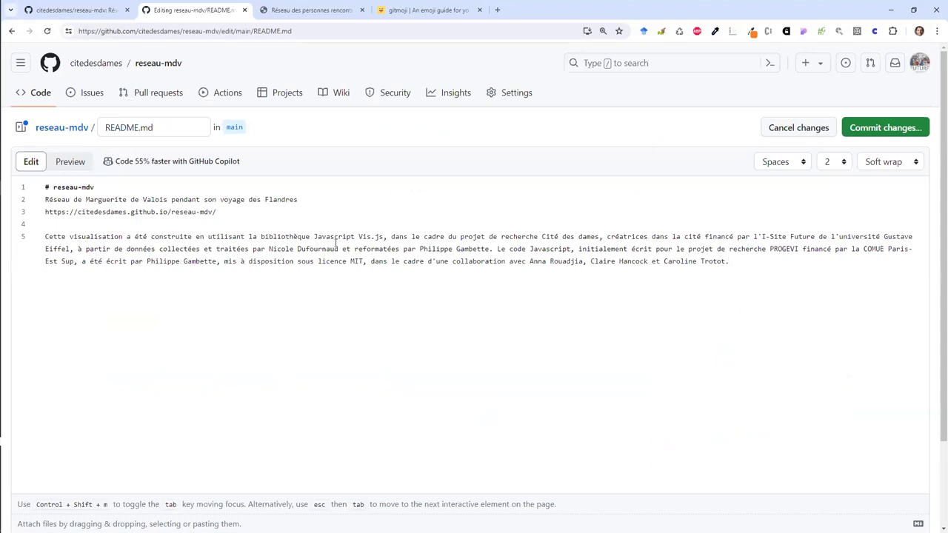
key("Return")
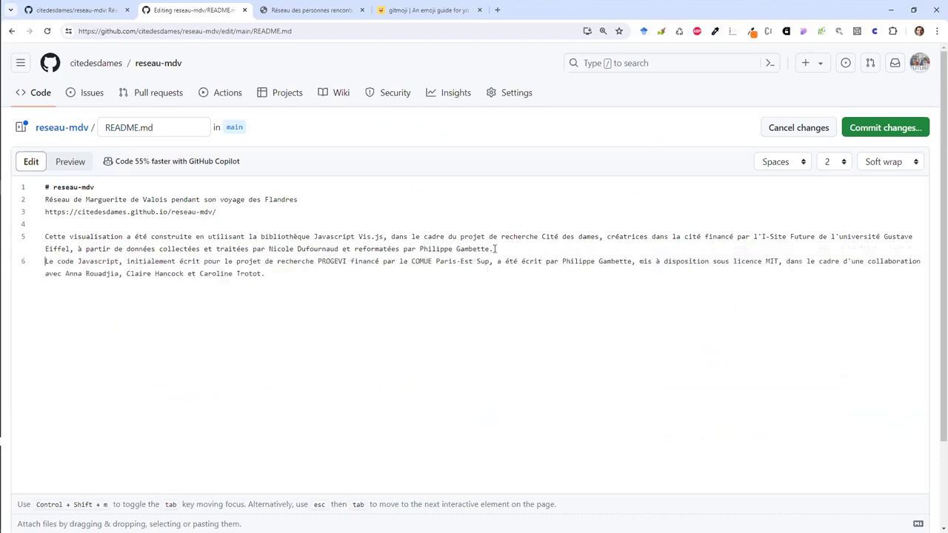
key("Return")
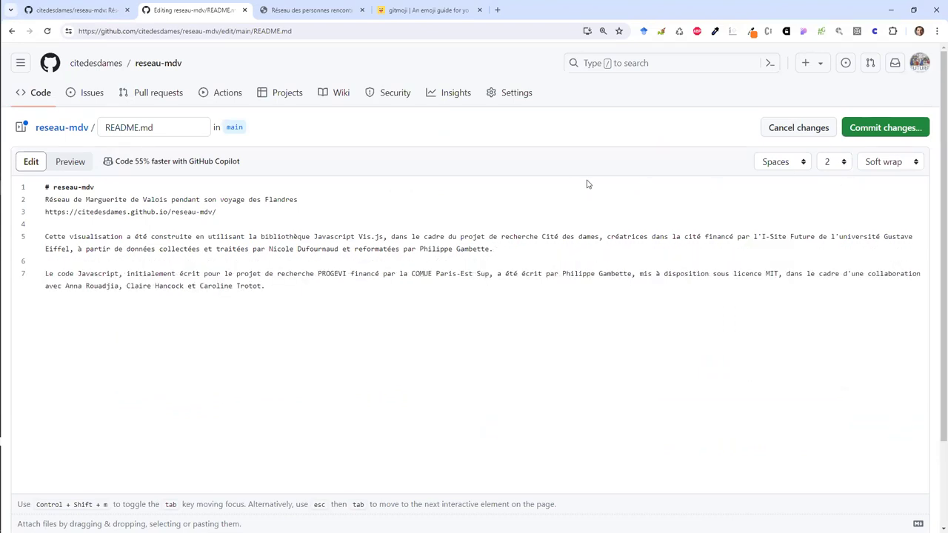
Step: Commit the README.md changes directly to the main branch with the message ":memo: (fichier Readme) + informations"
left_click(853, 129)
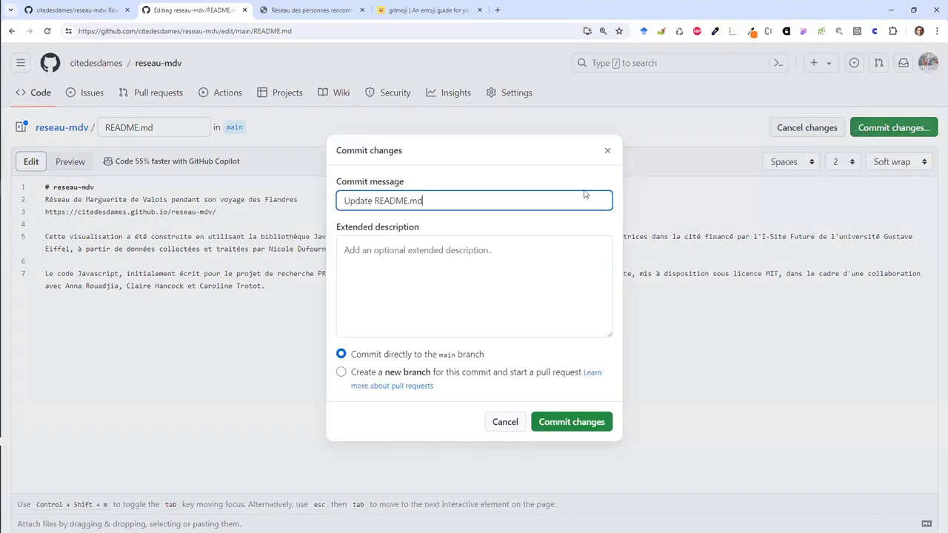
triple_click(508, 205)
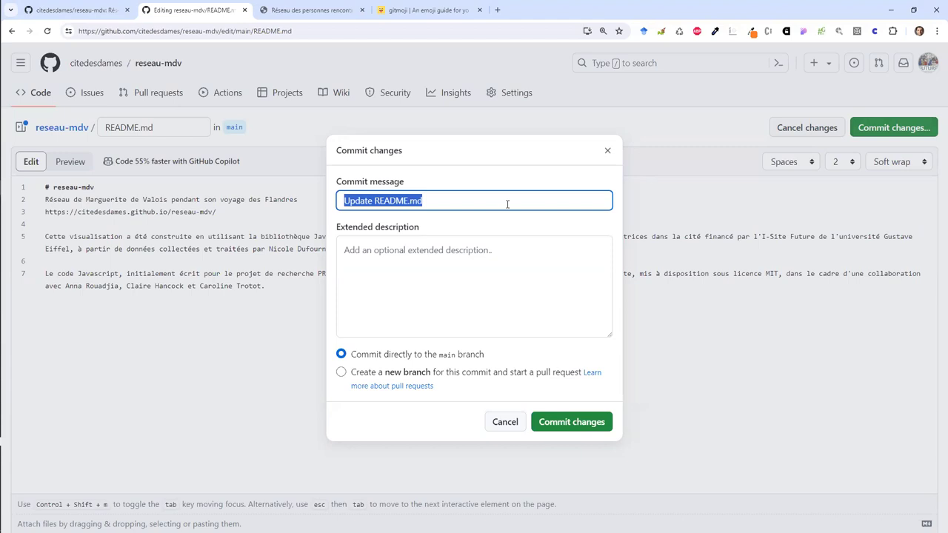
type(":memo:")
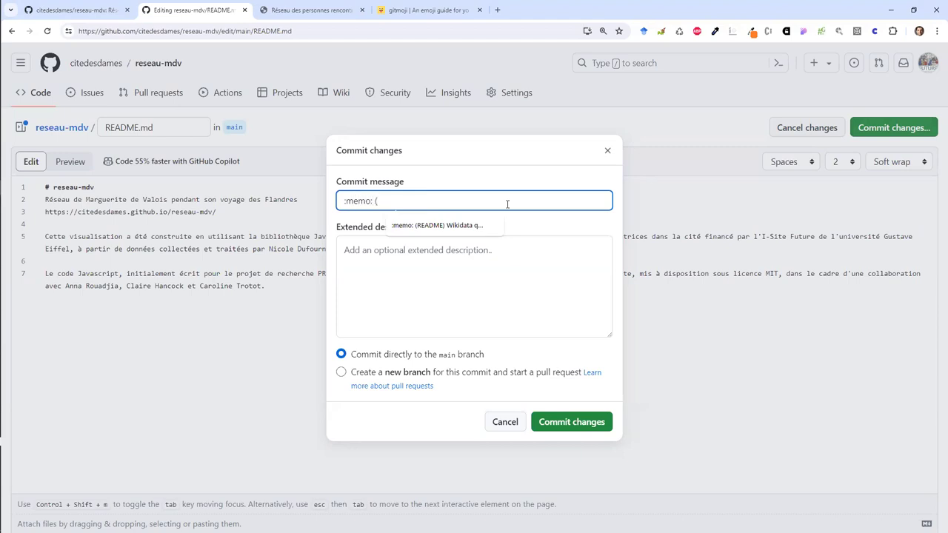
type(" (R")
key("BackSpace")
type("fich")
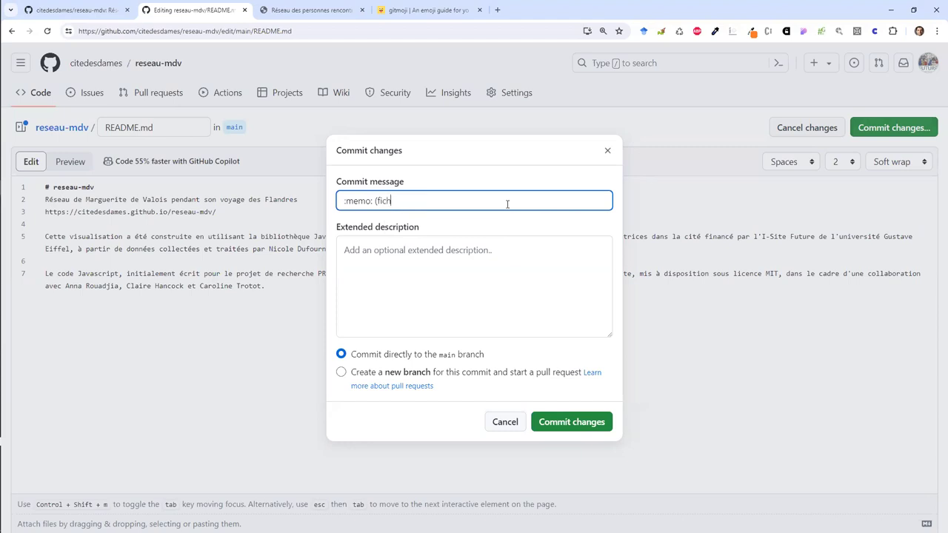
type("ier Readme) + information")
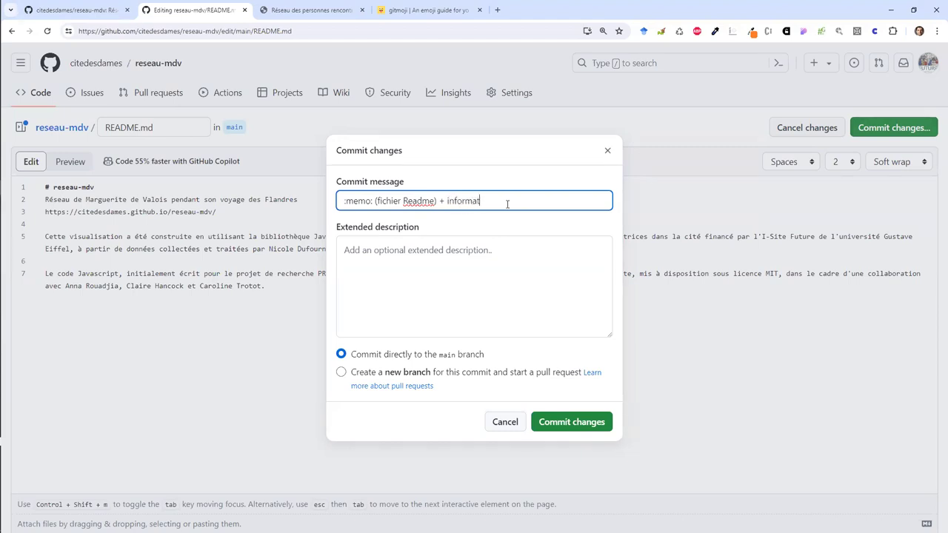
key("BackSpace")
key("BackSpace")
key("BackSpace")
left_click(567, 423)
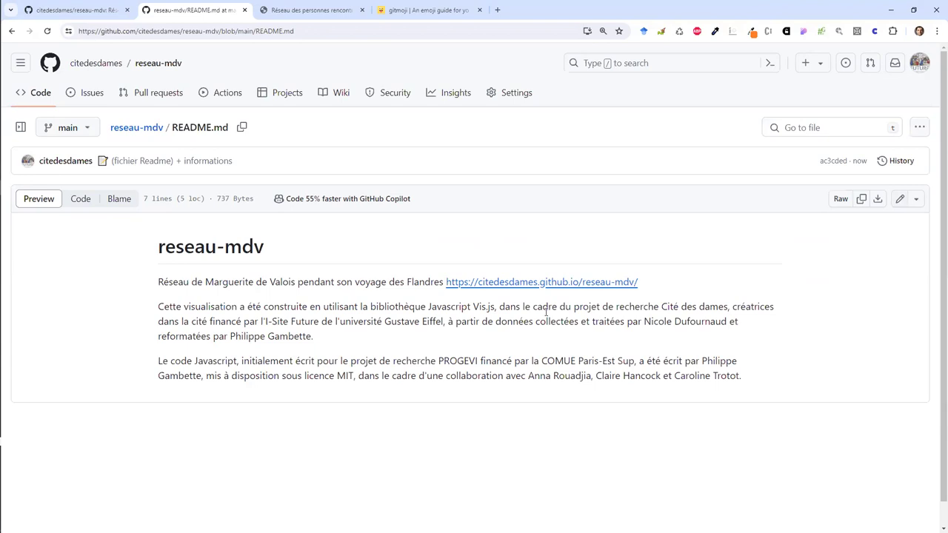
Step: Return to the repository's code page, open index.html in the editor and look over its code
left_click(149, 128)
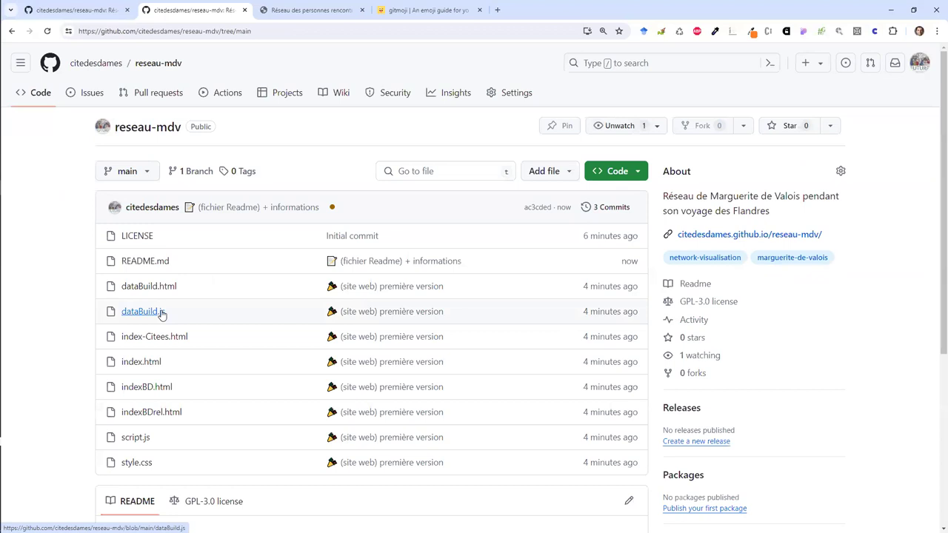
left_click(157, 363)
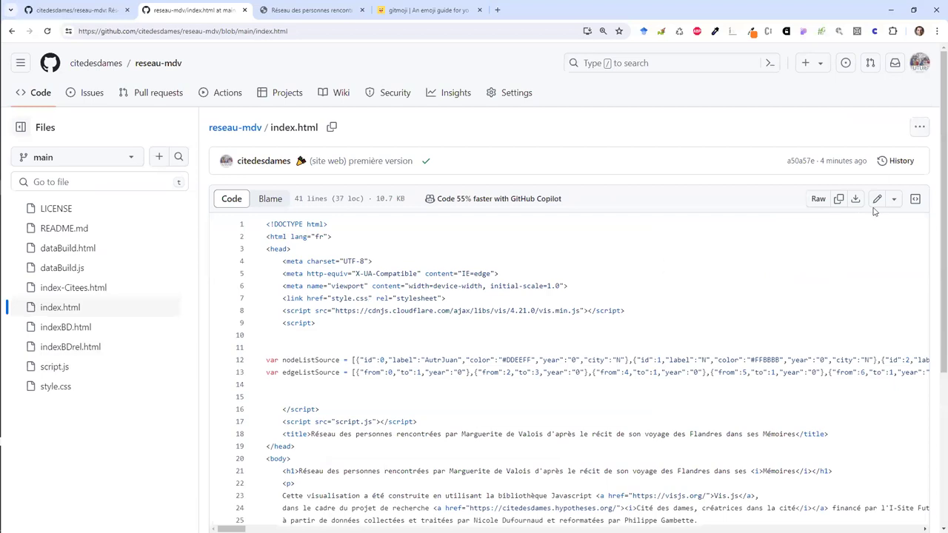
left_click(878, 198)
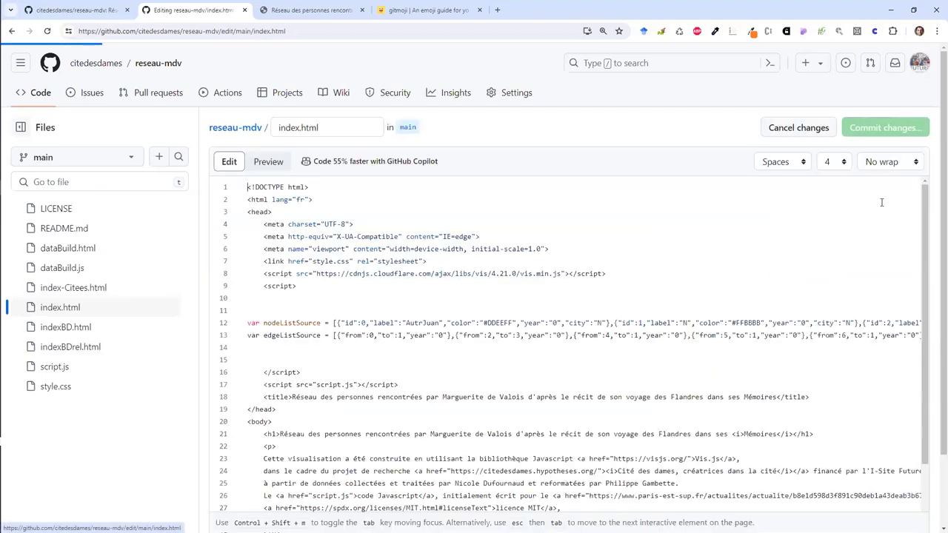
scroll(620, 283, "down", 3)
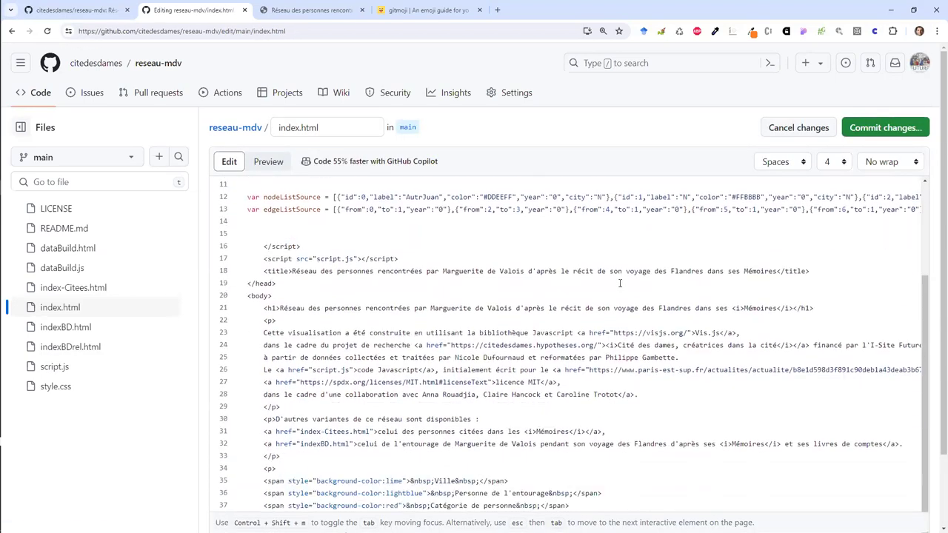
scroll(620, 283, "up", 3)
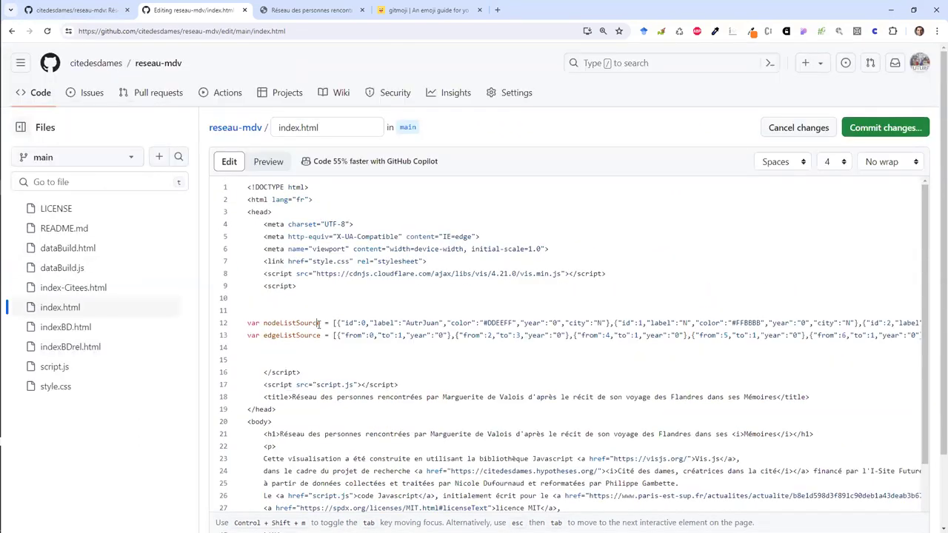
Step: Examine the nodeListSource data and the header meta tags in index.html, and leave the editor without committing
double_click(297, 324)
left_click(356, 324)
left_click(341, 305)
double_click(297, 249)
double_click(302, 237)
left_click(322, 215)
left_click(794, 130)
Step: Return to the reseau-mdv repository's main page, then switch to the local reseau-mdv folder and open index.html in Visual Studio Code
left_click(509, 94)
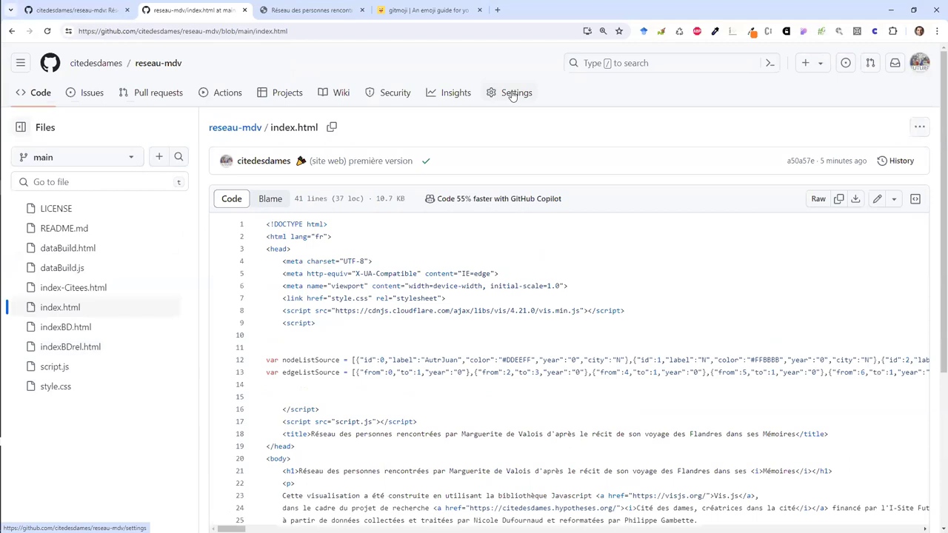
left_click(249, 129)
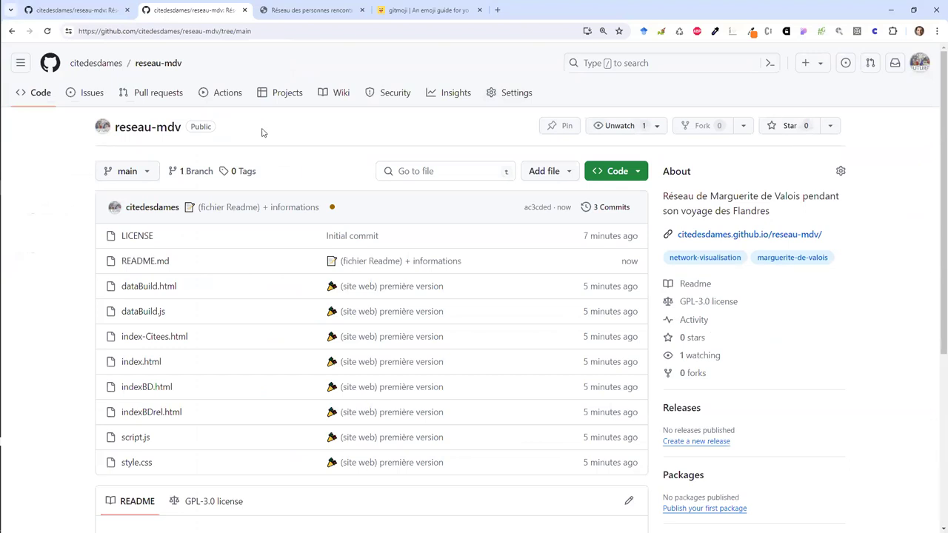
key("alt+Tab")
left_click(191, 128)
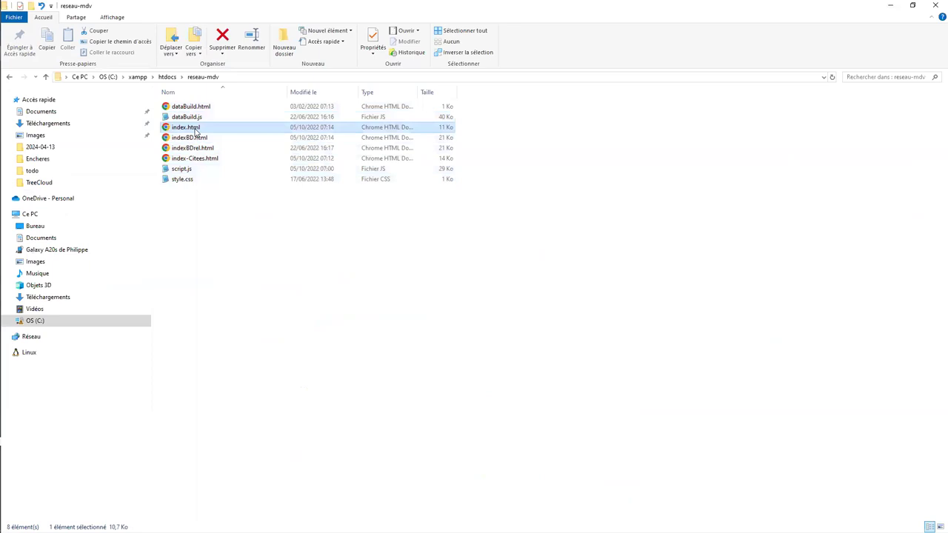
right_click(196, 129)
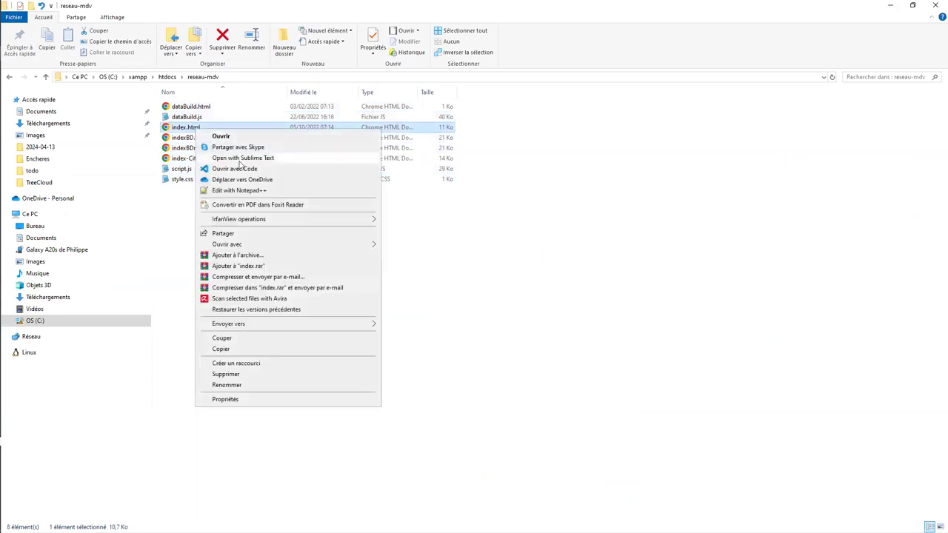
left_click(242, 169)
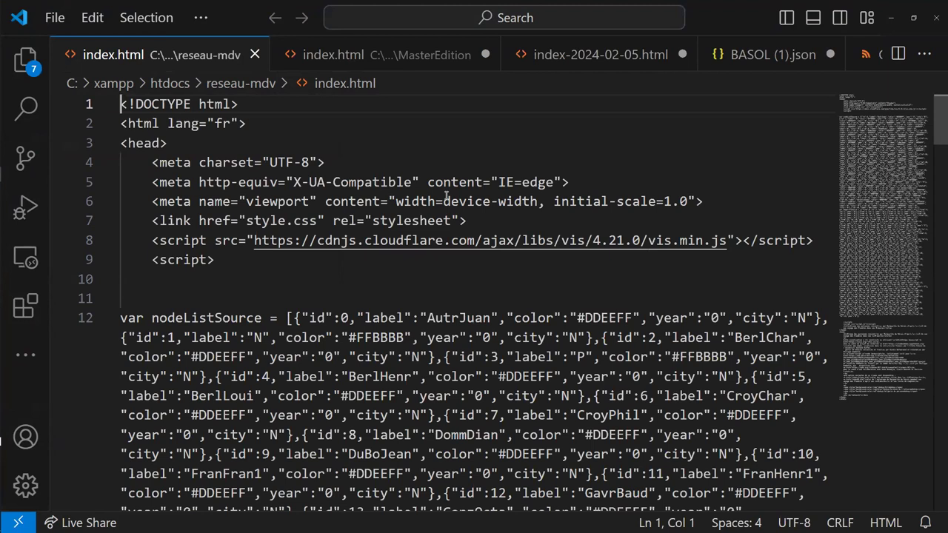
Step: Search index.html for "code", dismiss the extension suggestion and place the cursor at the end of script.js in the "code Javascript" link
key("ctrl+f")
type("co")
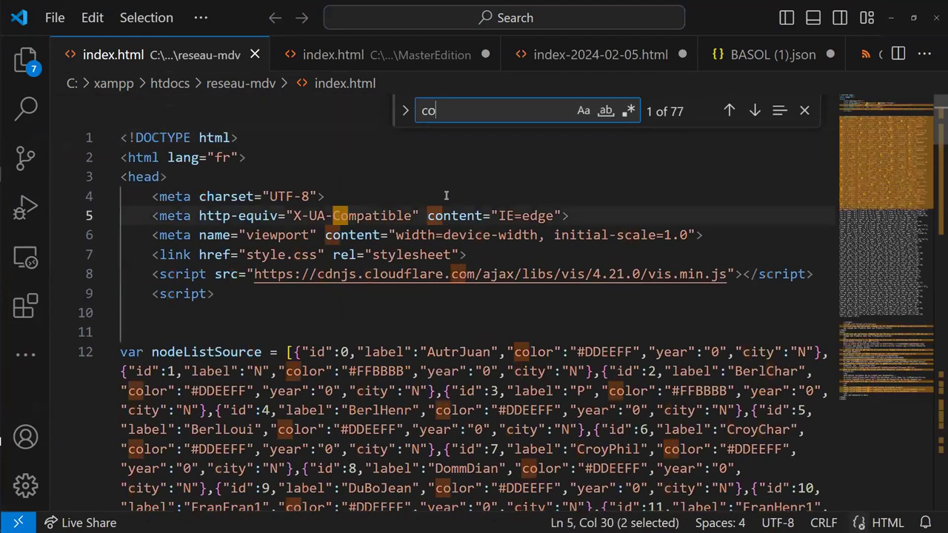
type("de")
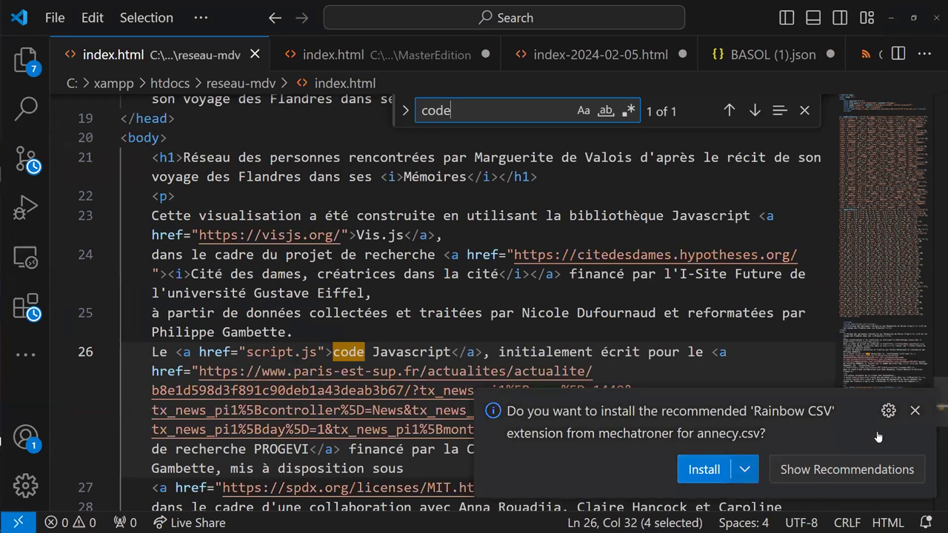
left_click(915, 412)
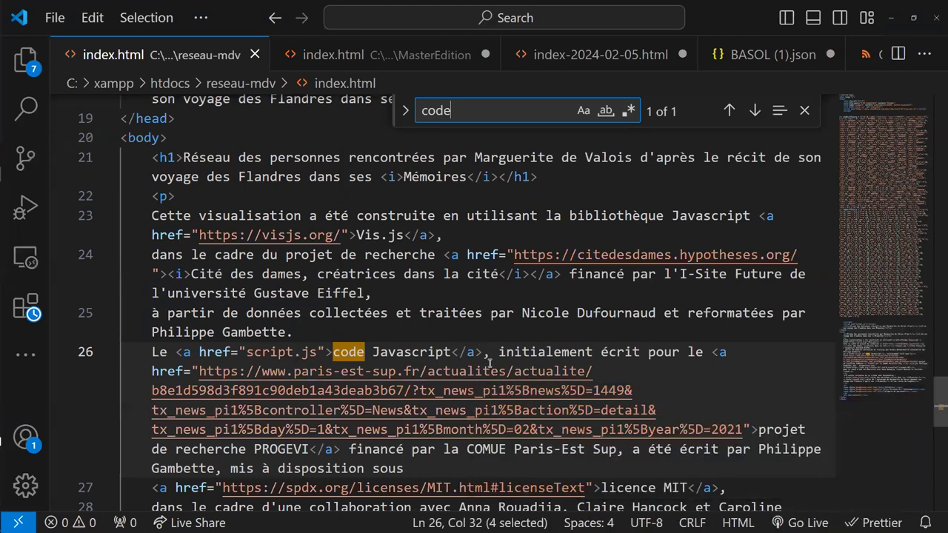
scroll(490, 363, "down", 1)
scroll(490, 362, "down", 2)
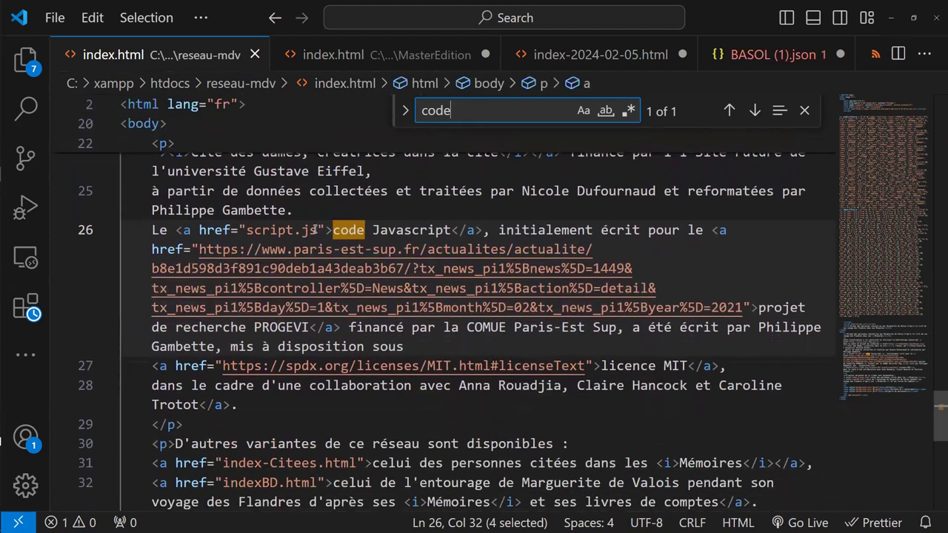
left_click(317, 231)
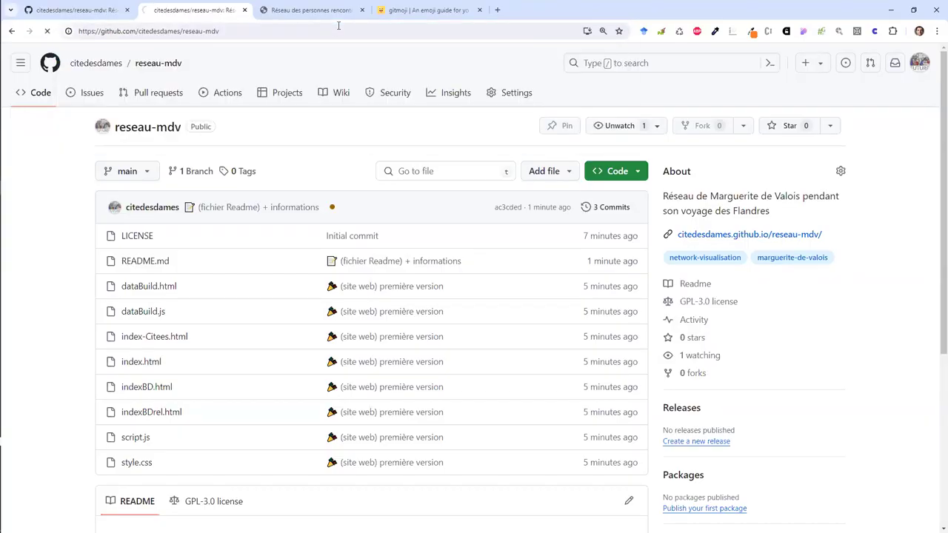
left_click(314, 31)
key("ctrl+c")
key("BackSpace")
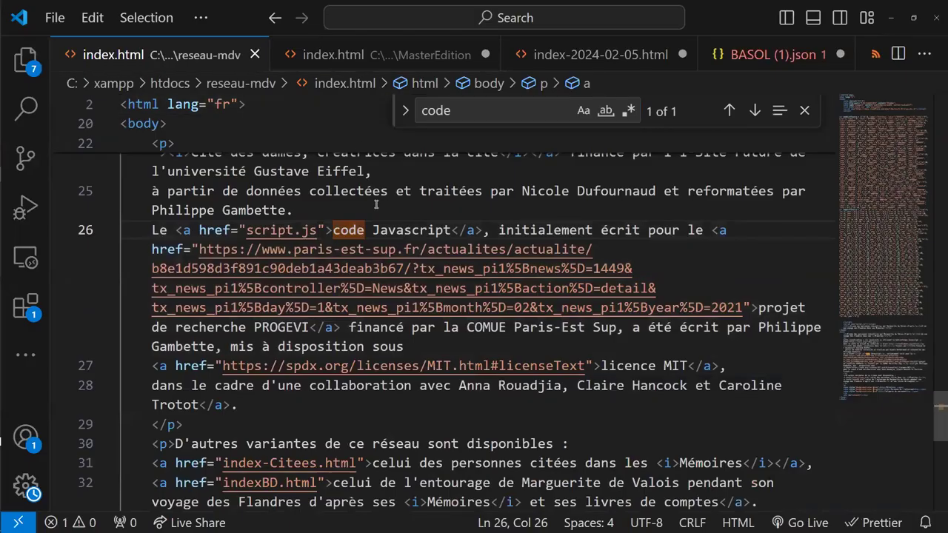
left_click(247, 229, "shift")
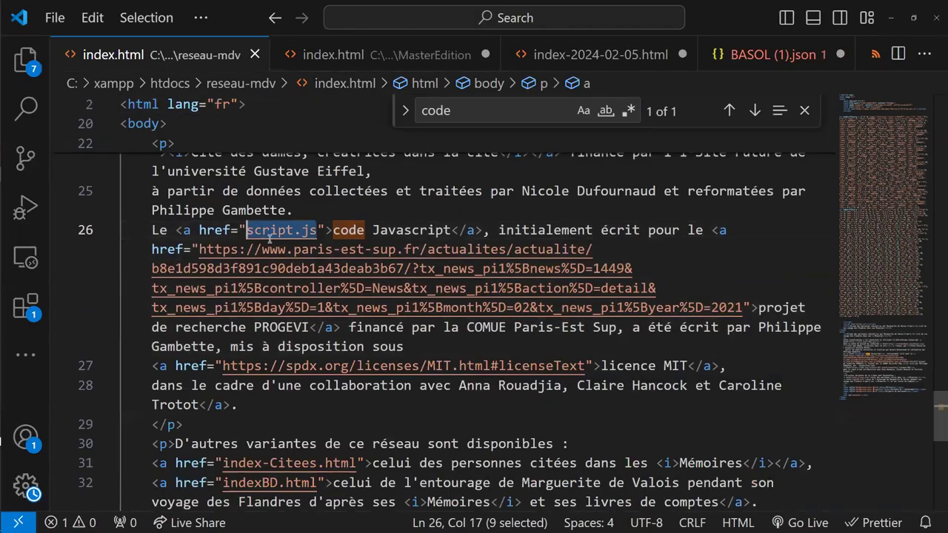
key("ctrl+v")
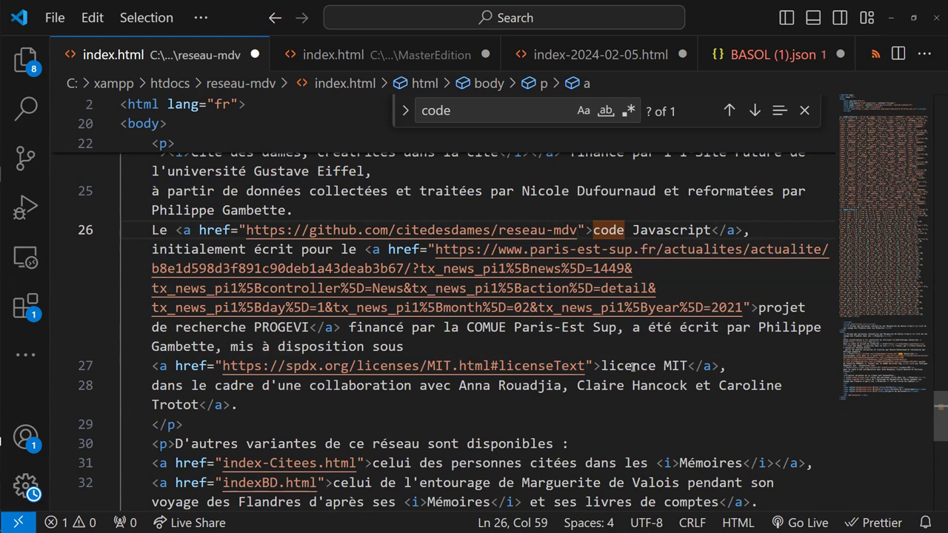
Step: Check the MIT licence link in the code, save index.html and switch back to the GitHub repository in the browser
double_click(585, 365)
left_click(586, 365)
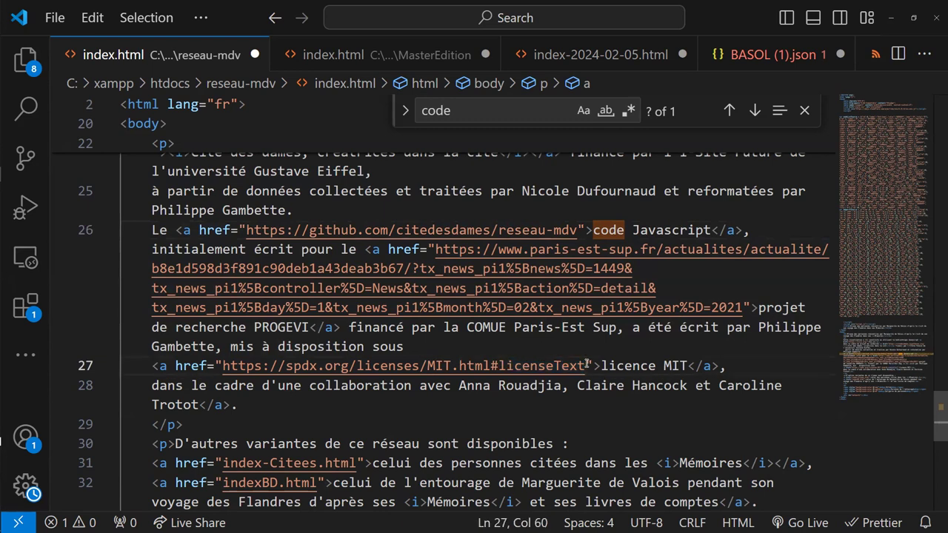
key("alt")
key("alt+Tab")
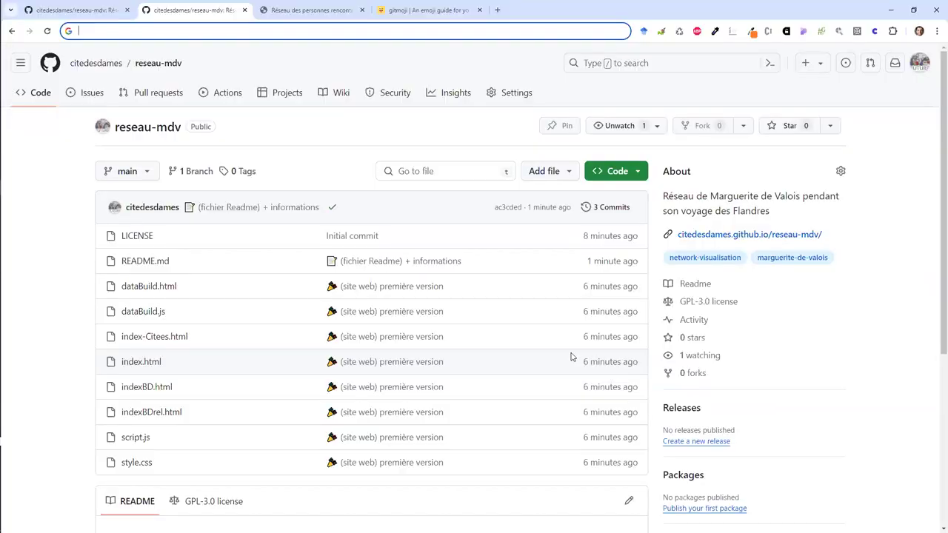
key("alt+Tab")
key("ctrl+s")
key("alt+Tab")
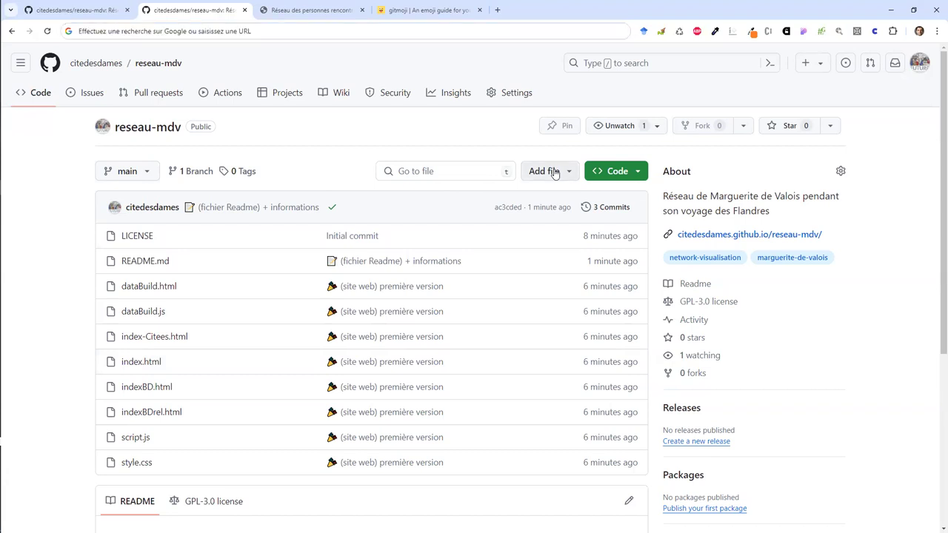
Step: Upload index.html from the local reseau-mdv folder to the repository
left_click(554, 173)
left_click(558, 220)
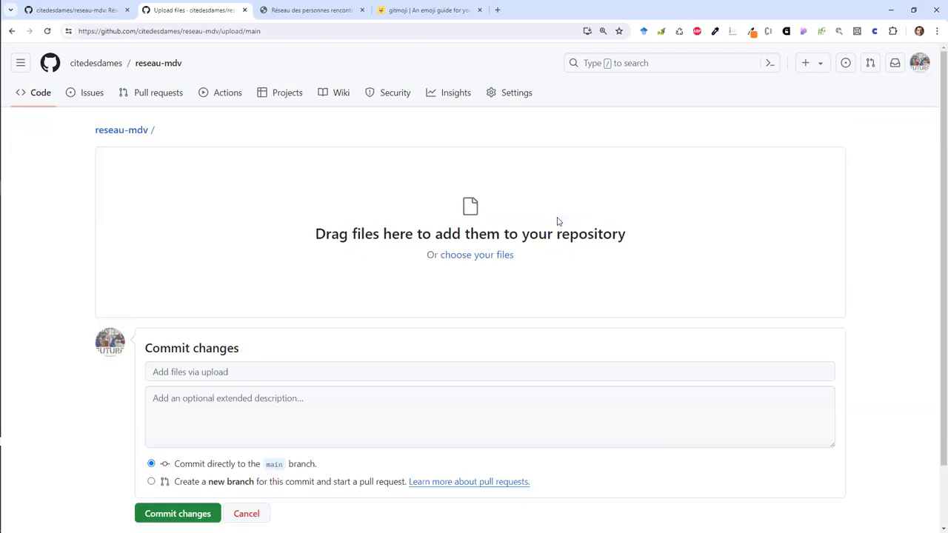
left_click(478, 255)
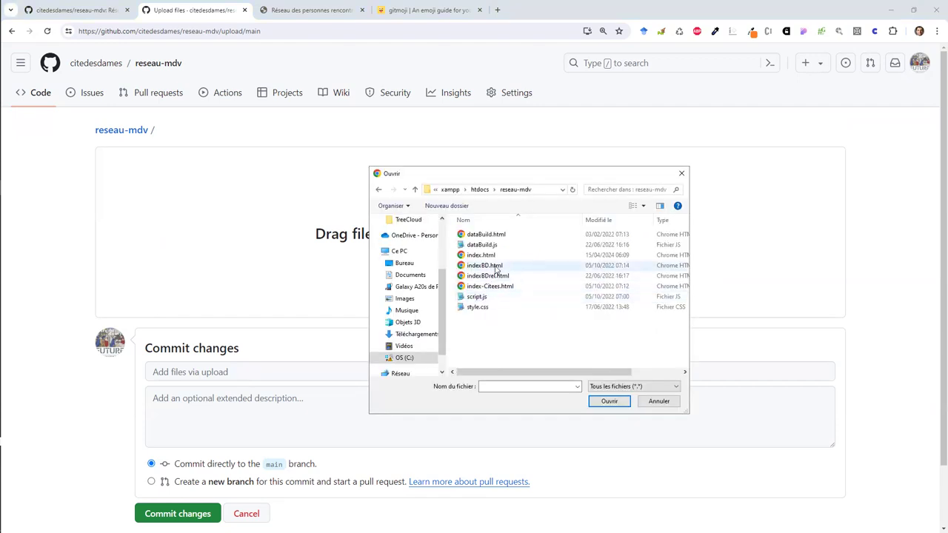
double_click(486, 255)
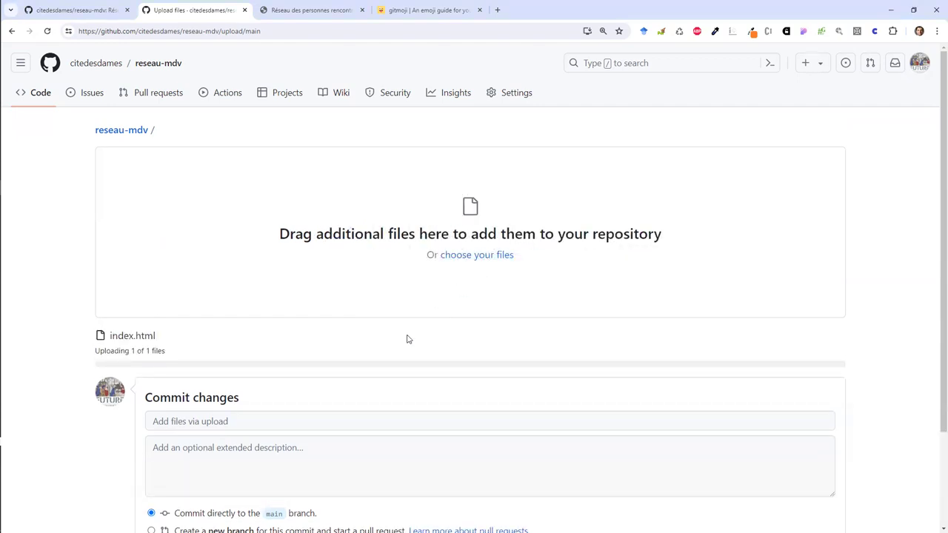
Step: Check the gitmoji guide and commit the upload directly to main with the message ":memo: (À propos) lien vers le dépôt GitHub"
key("ctrl+4")
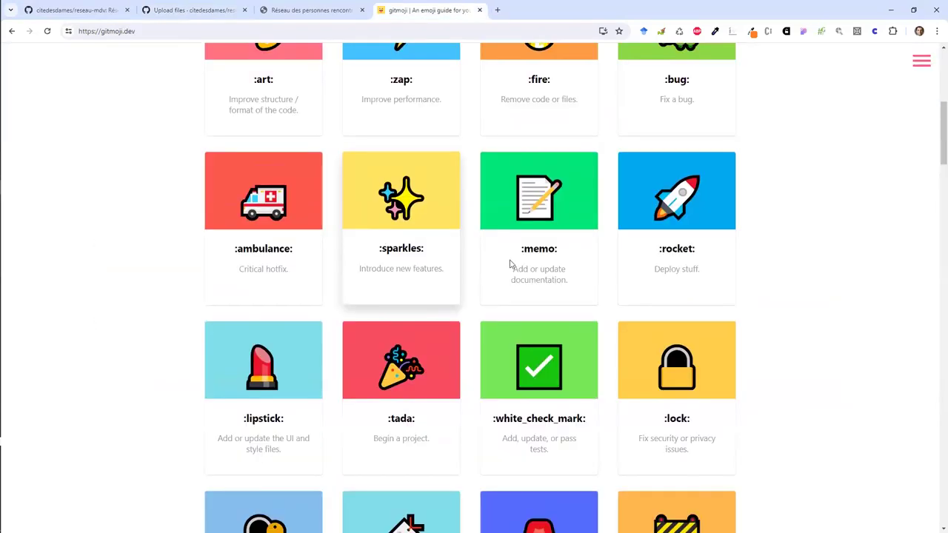
left_click(310, 9)
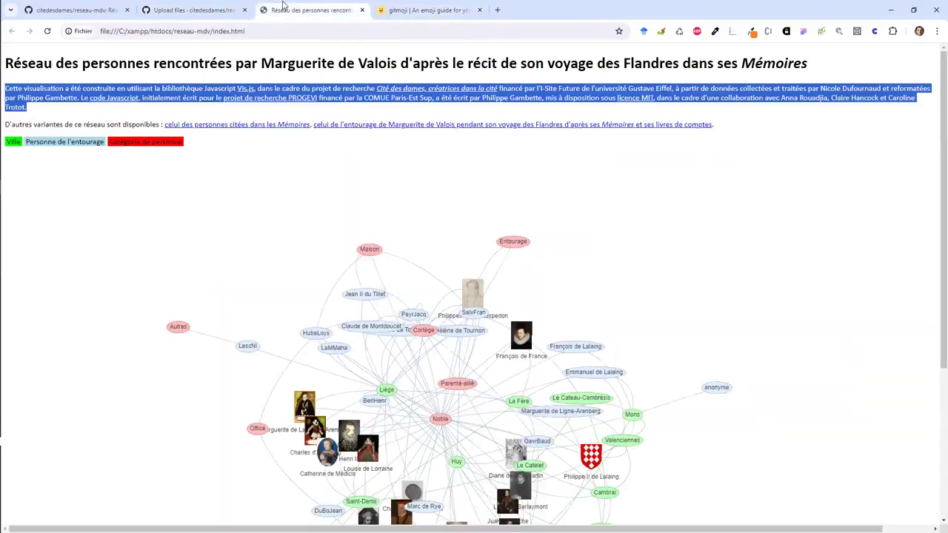
left_click(184, 6)
type(":mem")
left_click(224, 295)
type("o:")
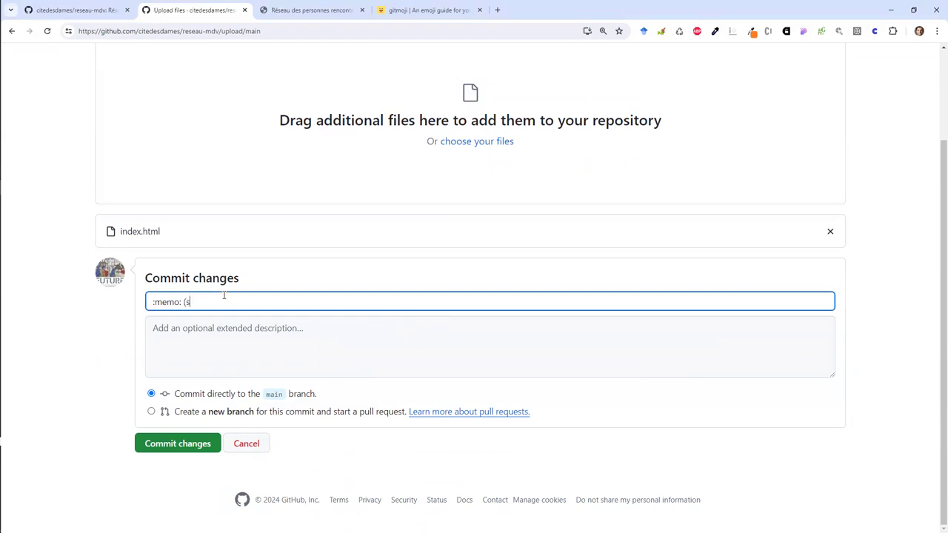
type(" (À")
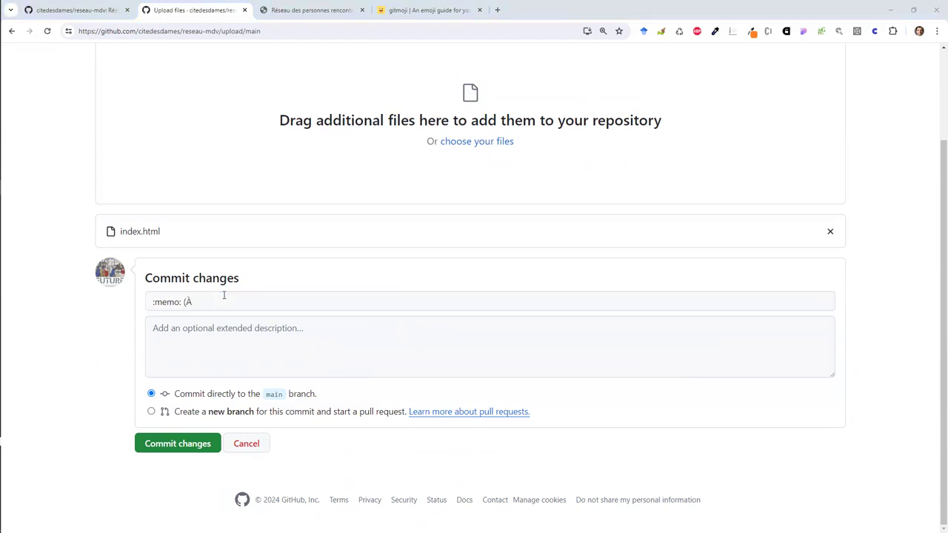
left_click(224, 295)
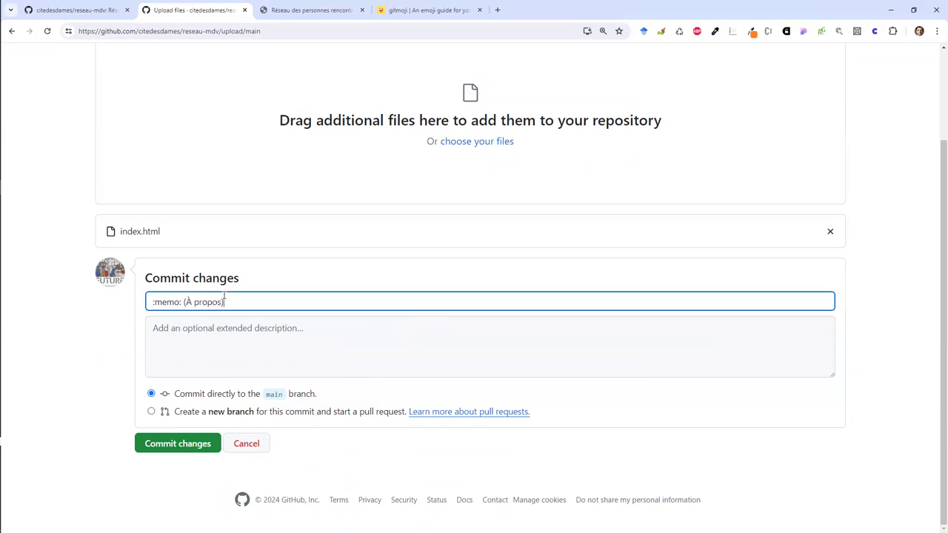
type("propos) lien vers le dépôt GitHub")
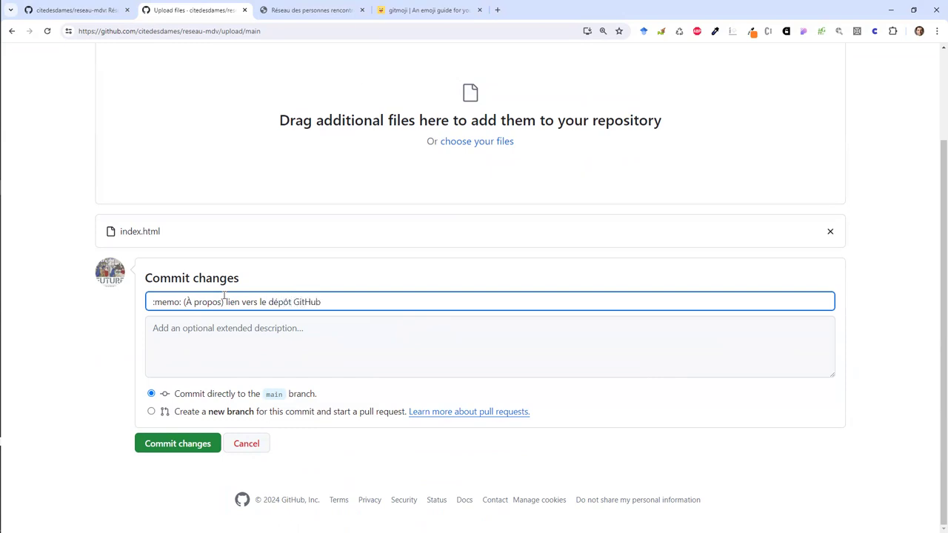
left_click(177, 444)
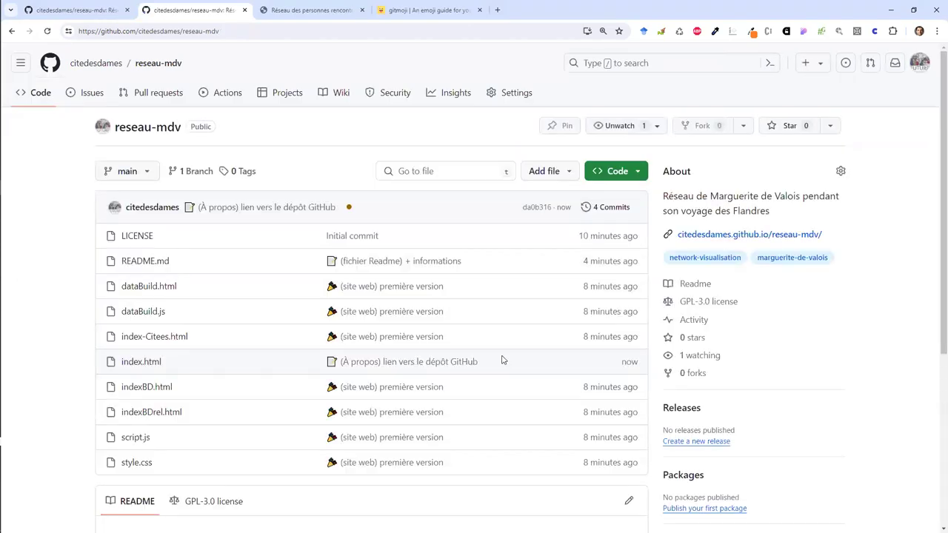
Step: Look over the repository's file list and README, open the github-pages deployments and visit the published site
scroll(457, 362, "down", 2)
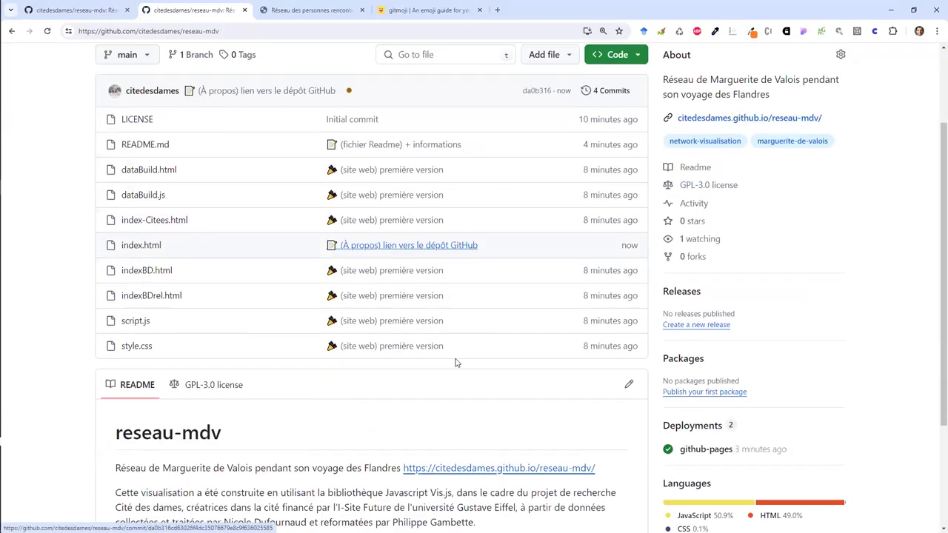
scroll(486, 381, "down", 3)
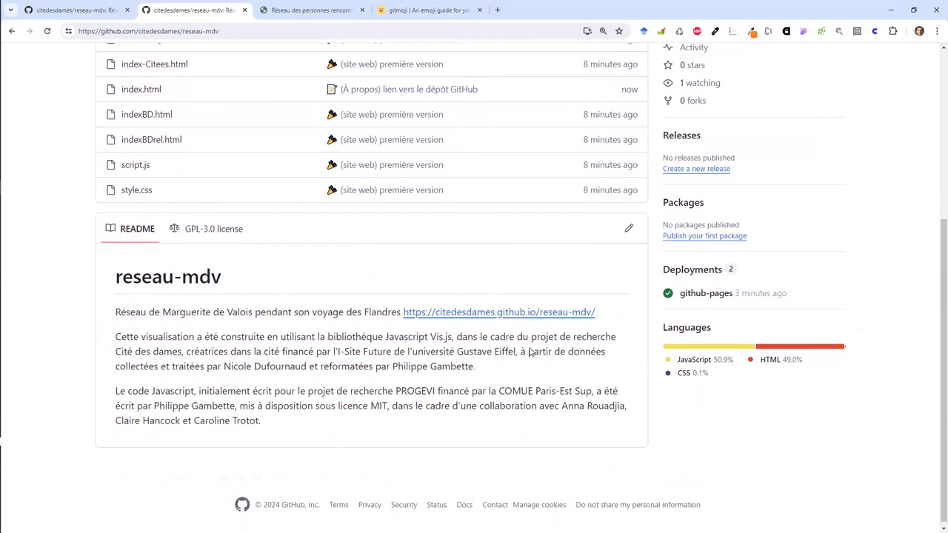
left_click(731, 296)
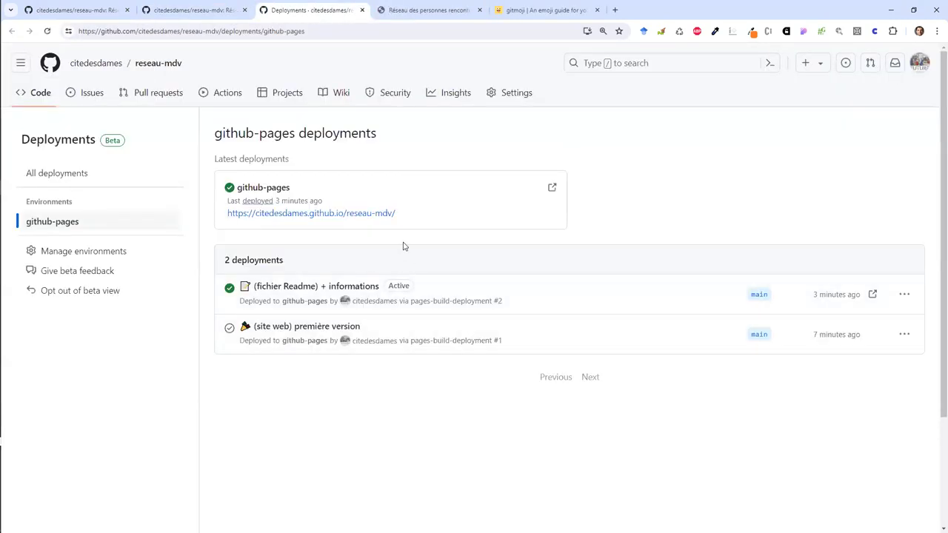
left_click(357, 214)
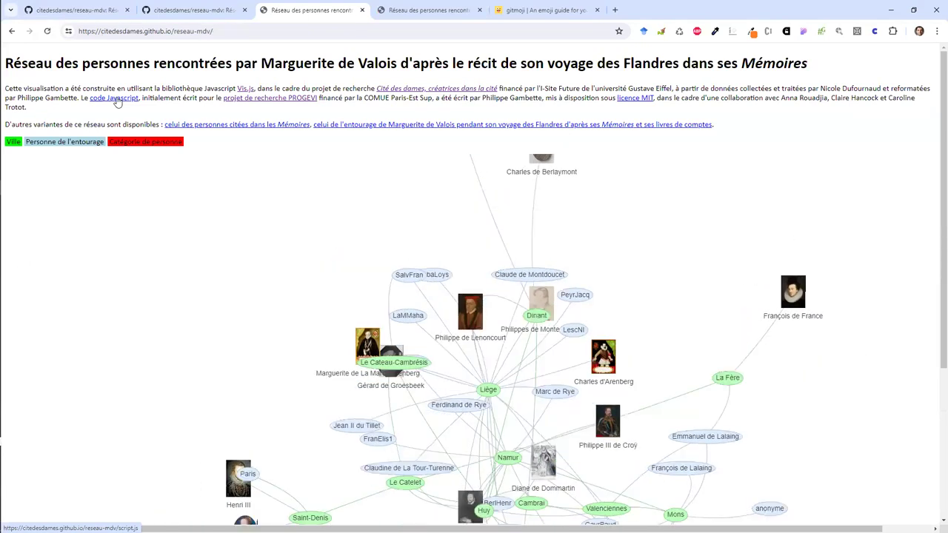
Step: Test the published page's "code Javascript" link, reload the page, test the link again and go back to the github-pages deployments
left_click(115, 99)
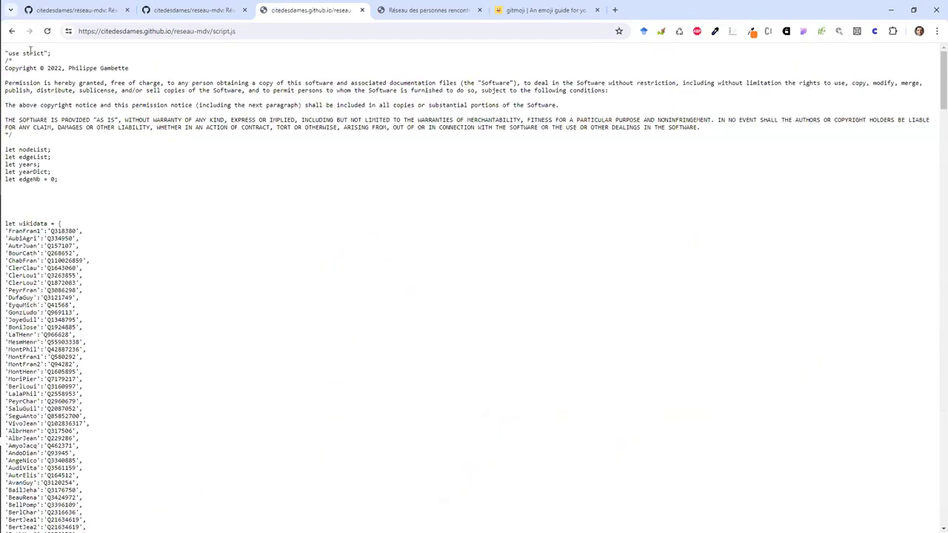
left_click(12, 31)
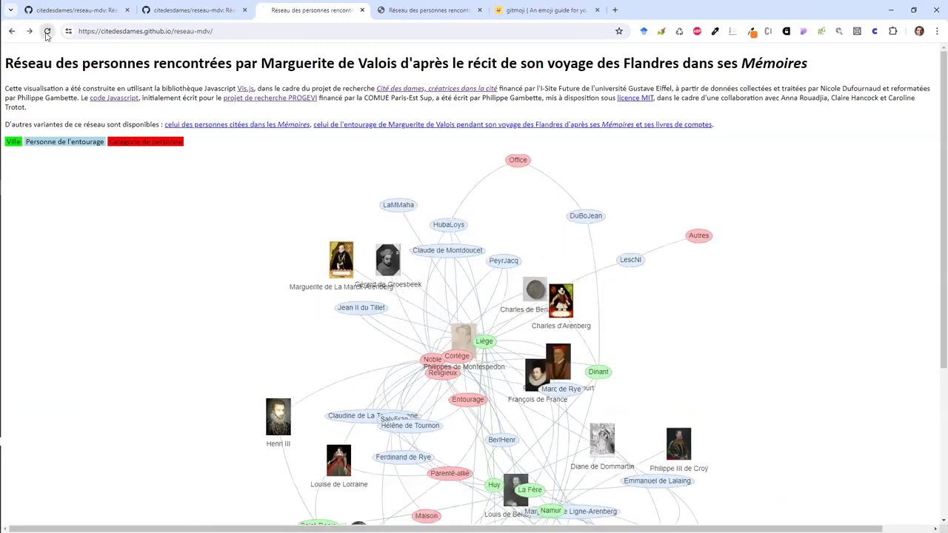
left_click(47, 31)
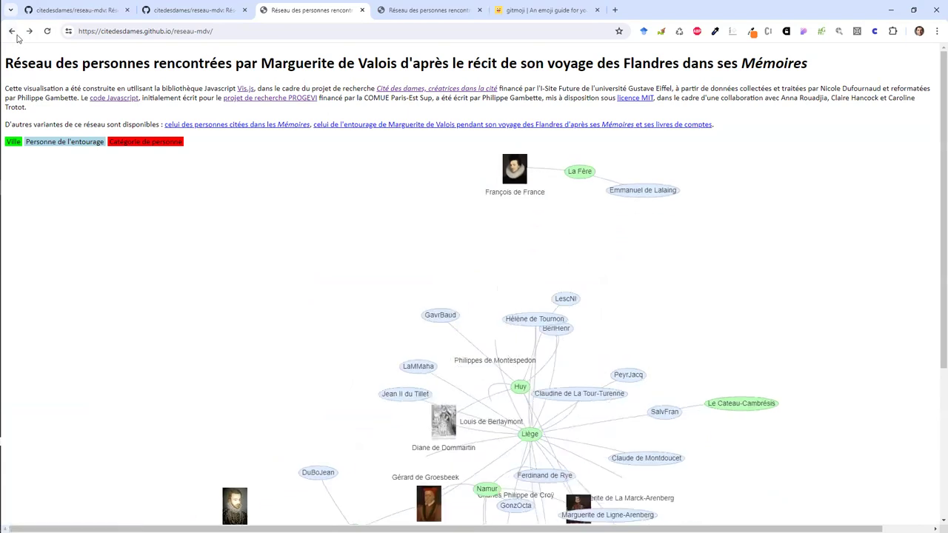
left_click(122, 102)
left_click(12, 31)
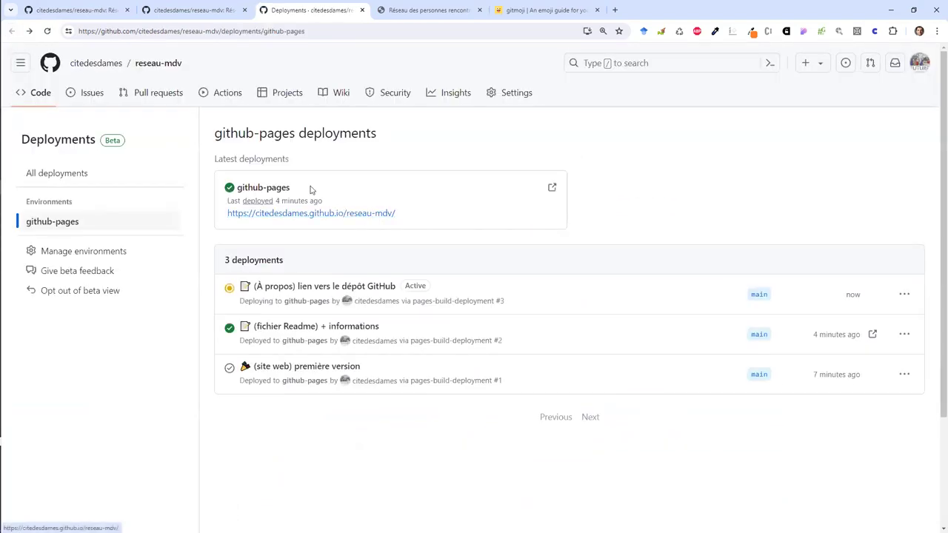
Step: Refresh the github-pages deployments, reopen the published site and check where the "code Javascript" link leads
left_click(49, 31)
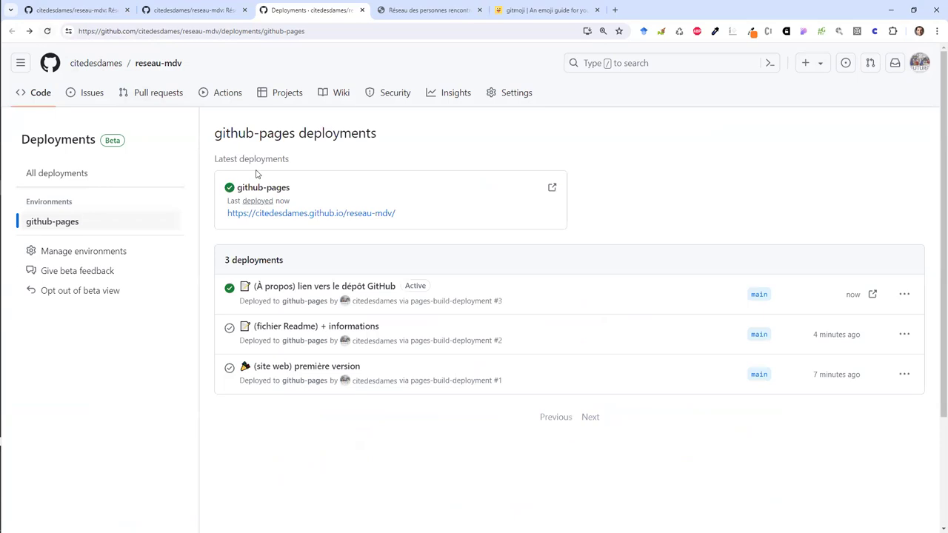
left_click(289, 215)
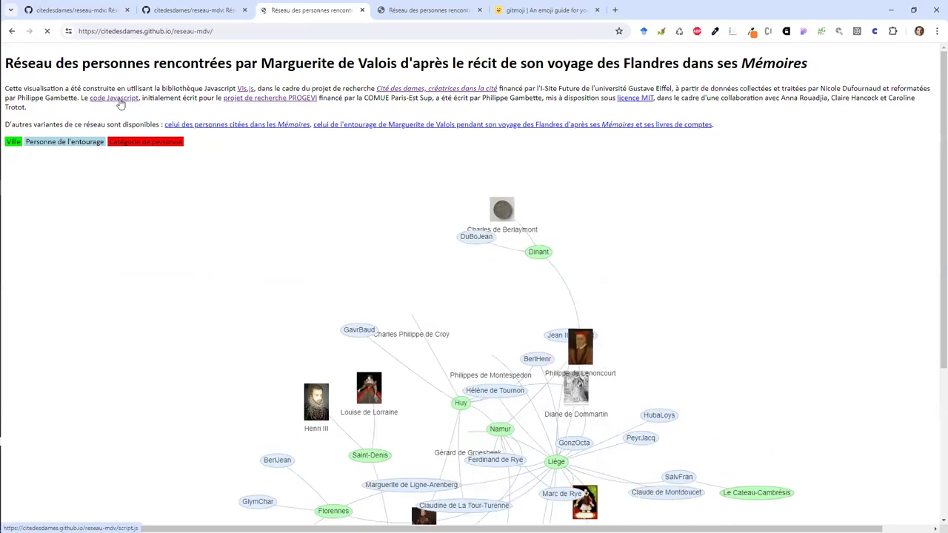
left_click(120, 104)
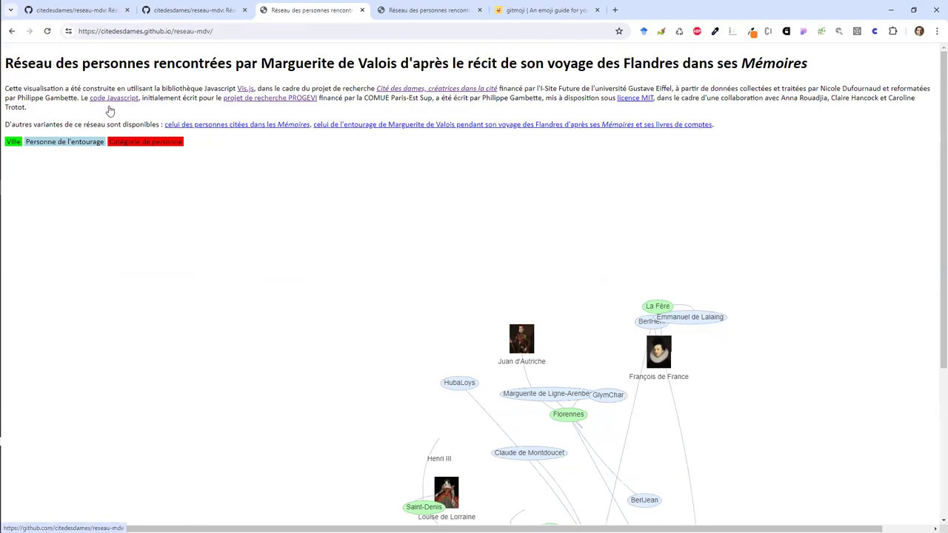
left_click(115, 99)
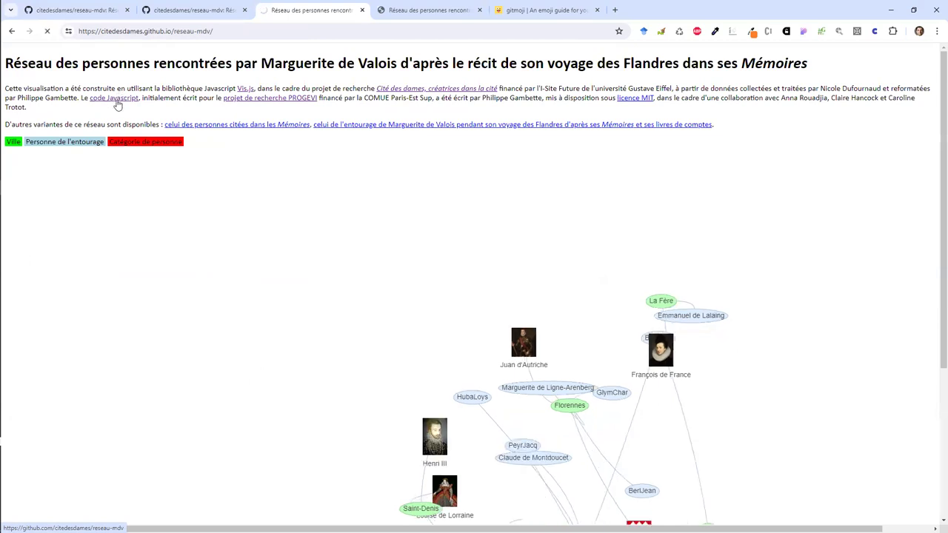